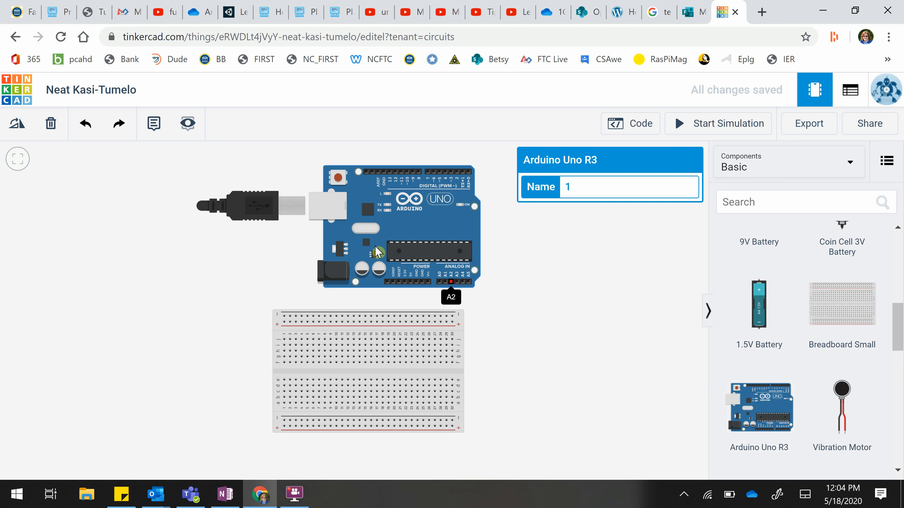
# Step: Add an LED and a resistor to the empty area right of the Arduino and breadboard
pyautogui.scroll(5, 766, 375)
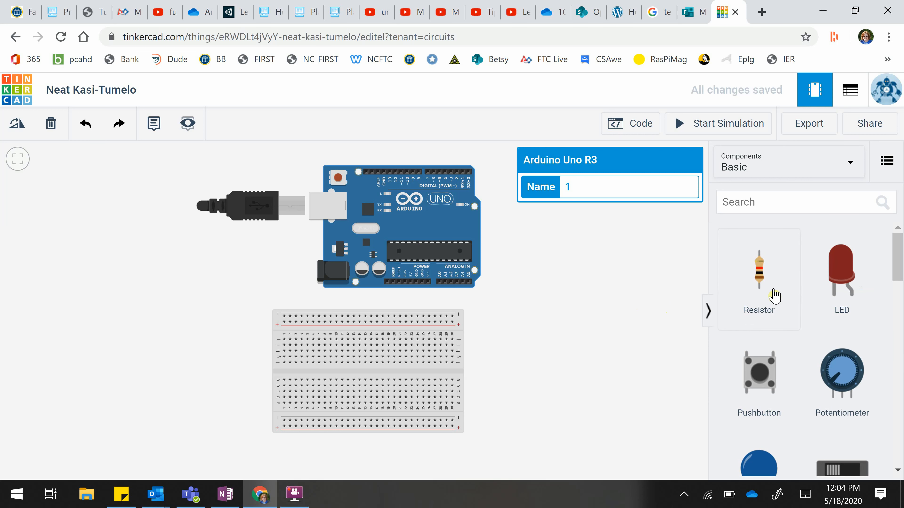
pyautogui.click(843, 281)
pyautogui.click(586, 338)
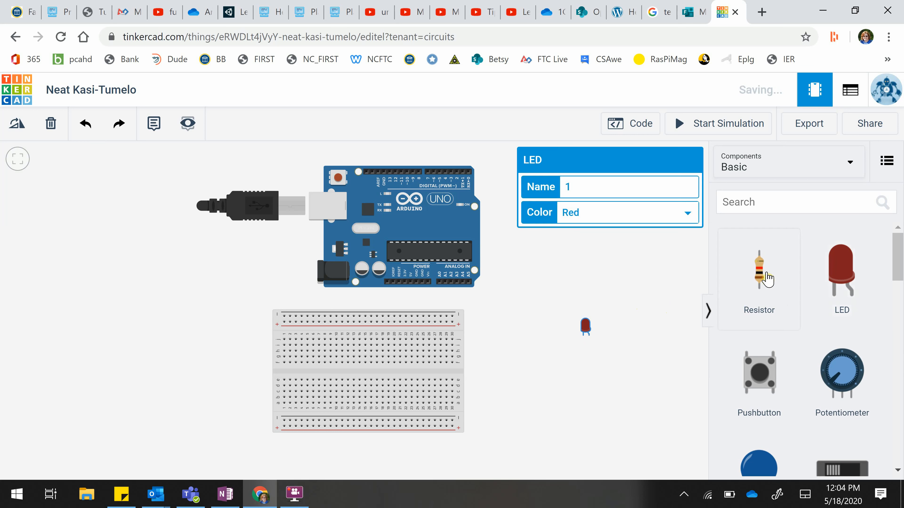
pyautogui.click(760, 275)
pyautogui.click(541, 300)
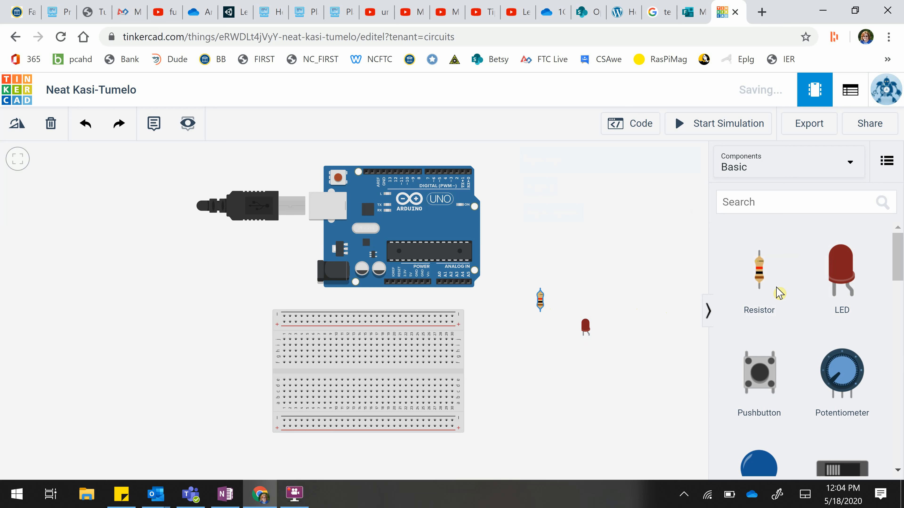
pyautogui.click(659, 283)
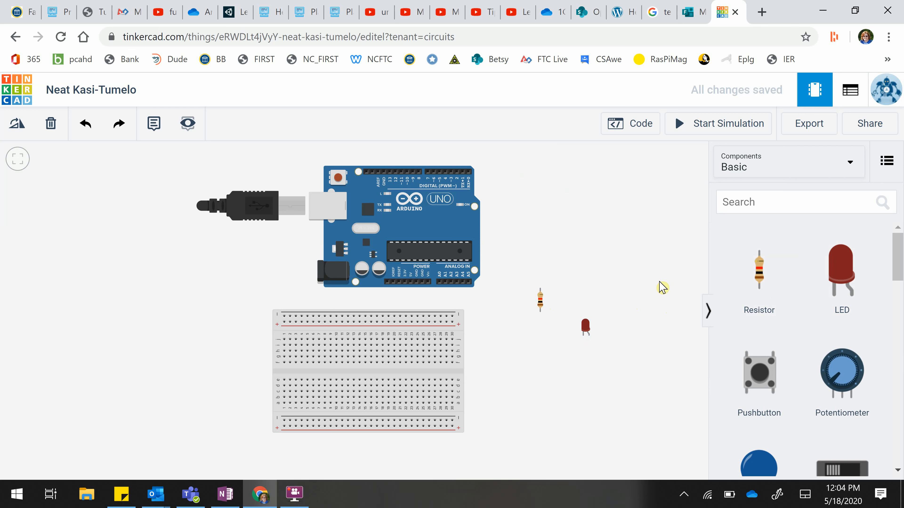
# Step: Move the Arduino Uno slightly left and down, closer to the breadboard
pyautogui.moveTo(409, 223); pyautogui.dragTo(379, 229)
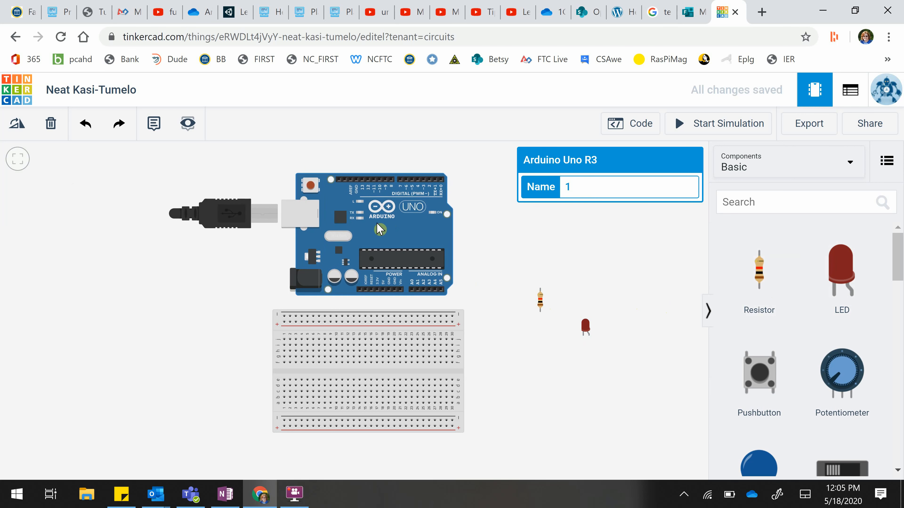
pyautogui.scroll(3, 515, 260)
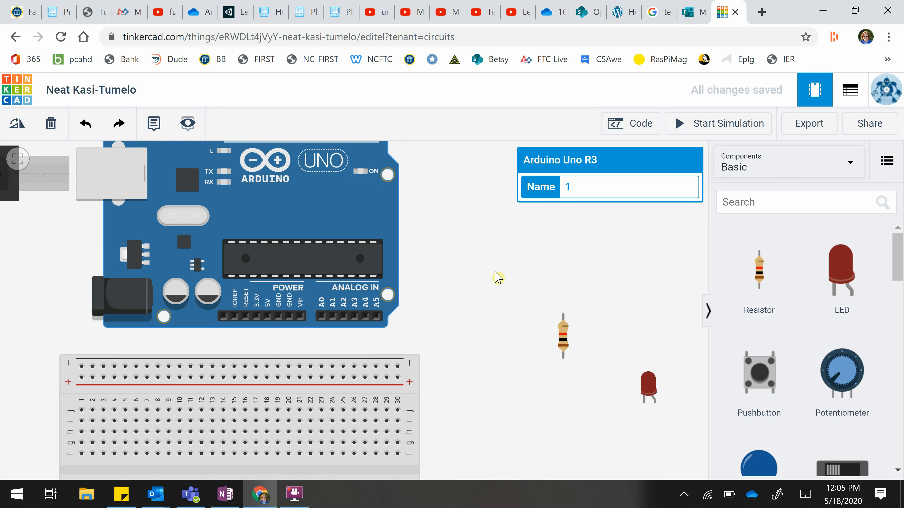
pyautogui.moveTo(490, 276); pyautogui.dragTo(665, 245)
pyautogui.moveTo(585, 252); pyautogui.dragTo(510, 270)
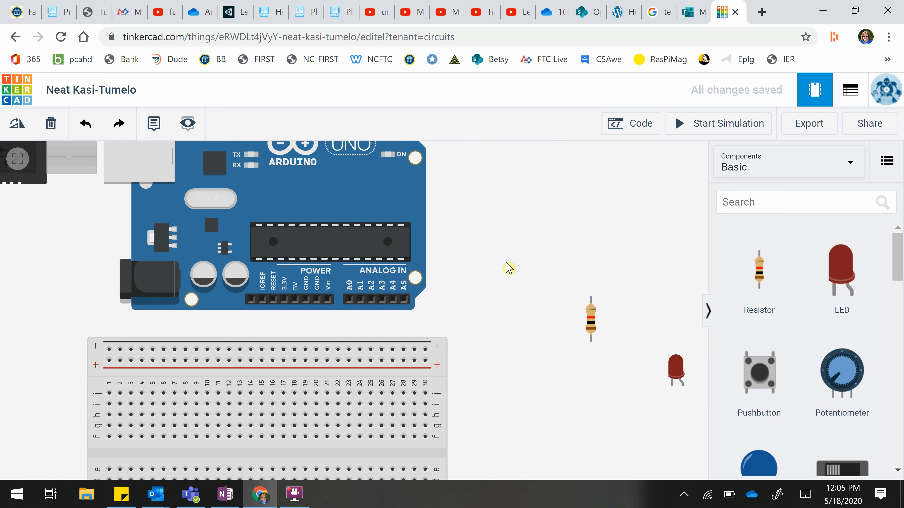
pyautogui.moveTo(478, 206); pyautogui.dragTo(484, 275)
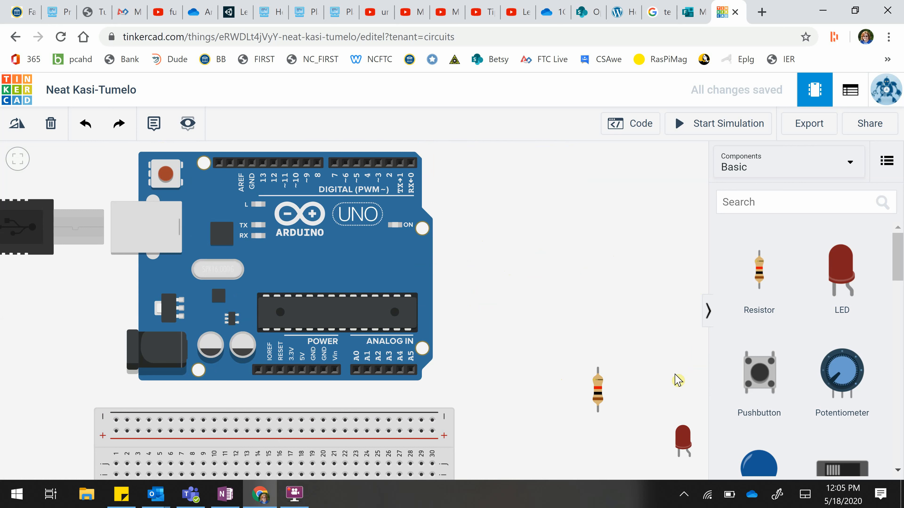
# Step: Move the resistor and the LED side by side, close to the right edge of the Arduino
pyautogui.moveTo(598, 388); pyautogui.dragTo(549, 336)
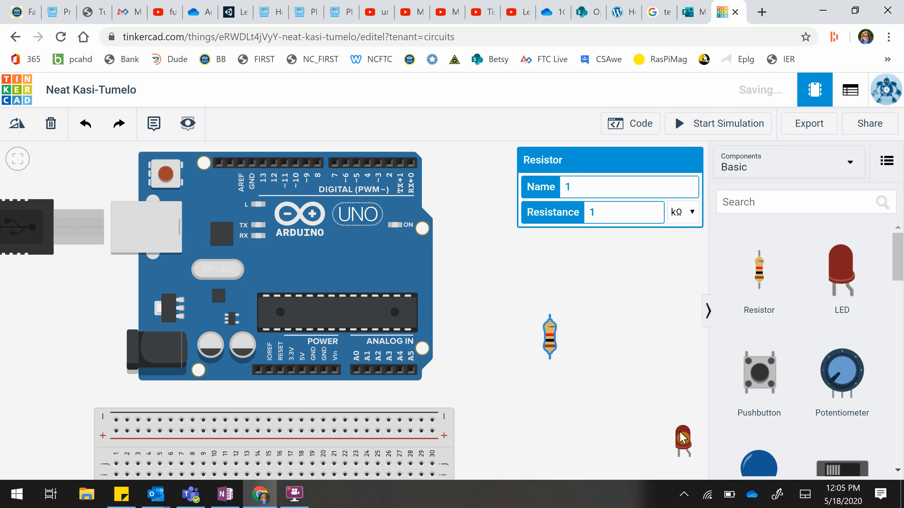
pyautogui.moveTo(681, 438); pyautogui.dragTo(593, 327)
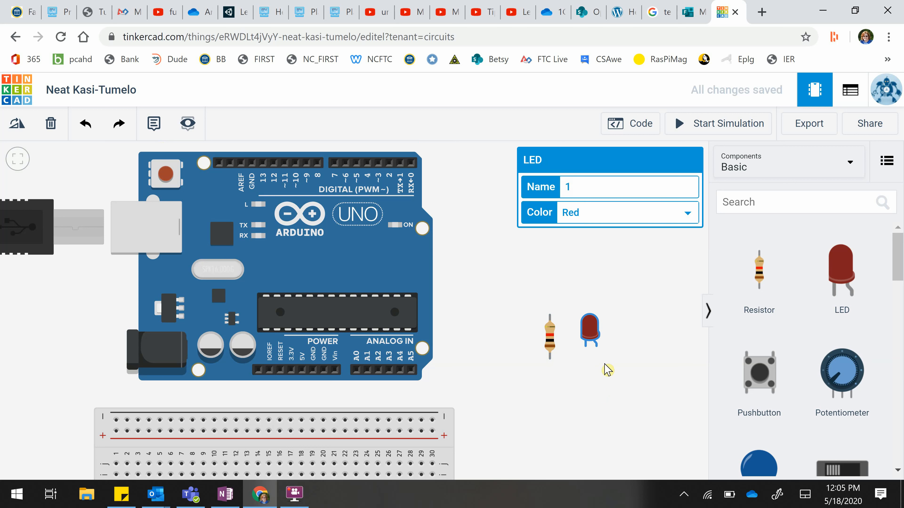
pyautogui.click(554, 394)
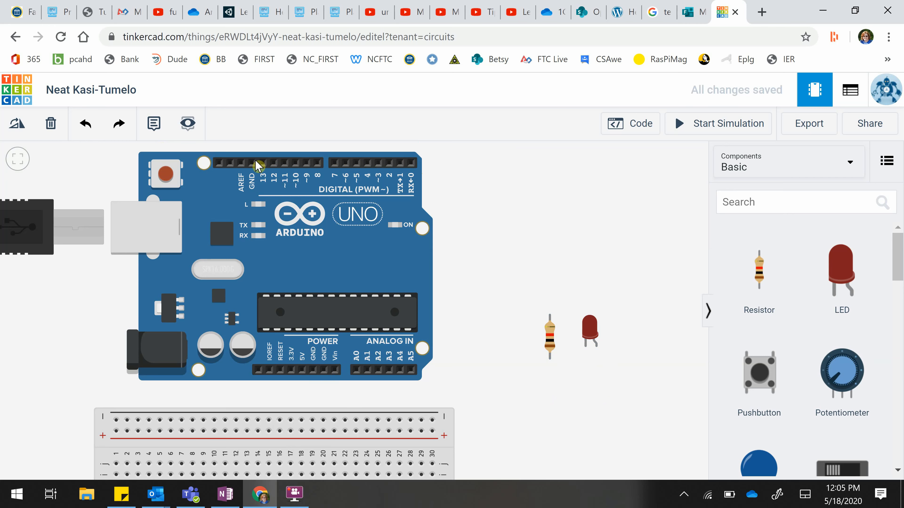
# Step: Wire the Arduino's GND power pin to the breadboard's upper negative rail near column 20 and color the wire black
pyautogui.scroll(2, 506, 216)
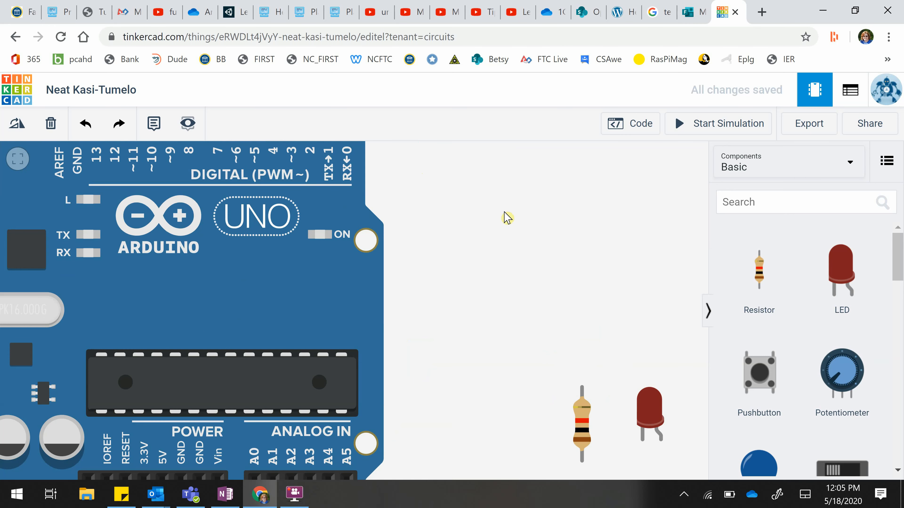
pyautogui.moveTo(506, 216); pyautogui.dragTo(569, 271)
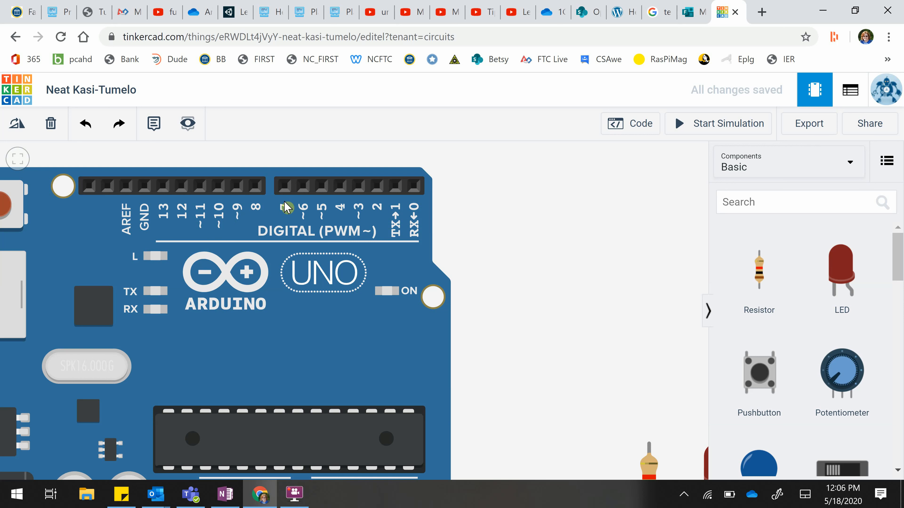
pyautogui.scroll(-2, 553, 252)
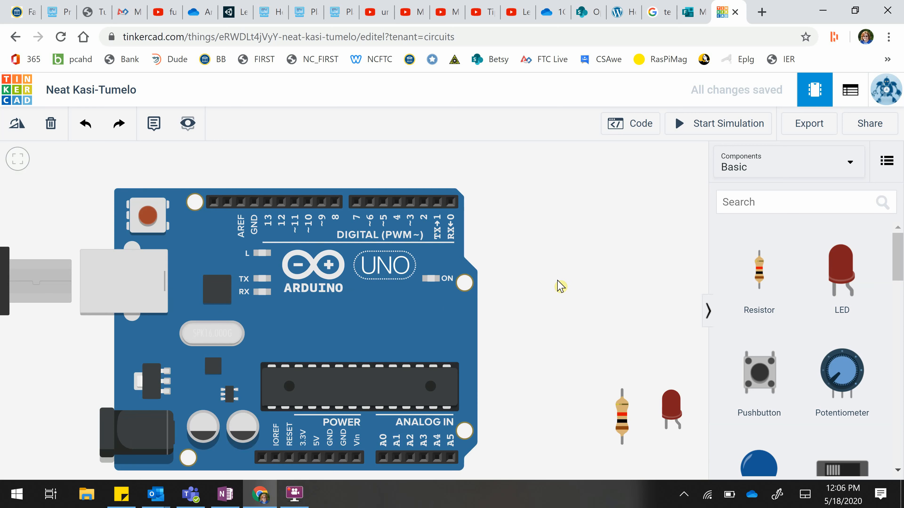
pyautogui.moveTo(560, 277); pyautogui.dragTo(559, 260)
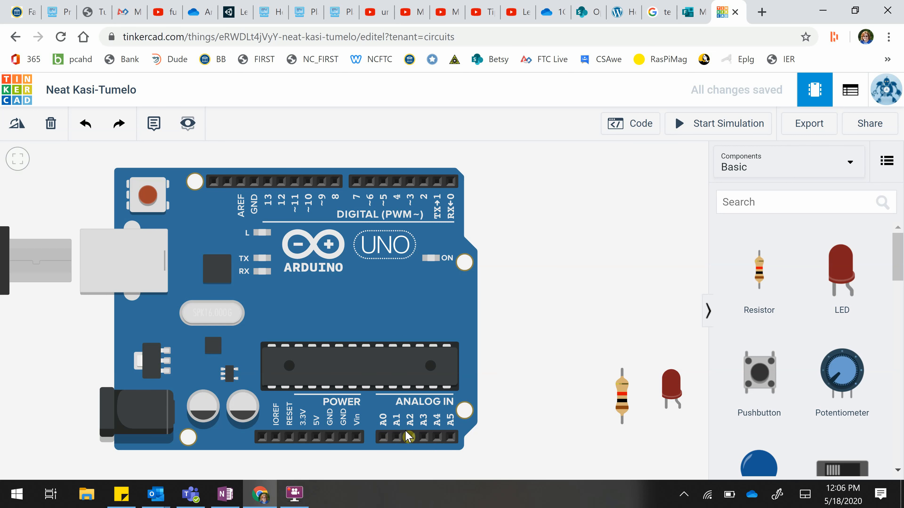
pyautogui.moveTo(530, 441); pyautogui.dragTo(528, 414)
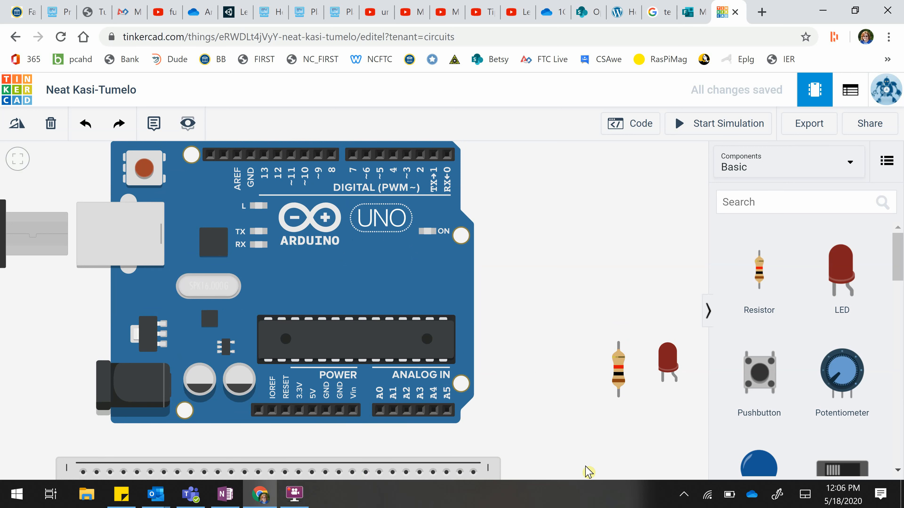
pyautogui.moveTo(576, 446); pyautogui.dragTo(540, 337)
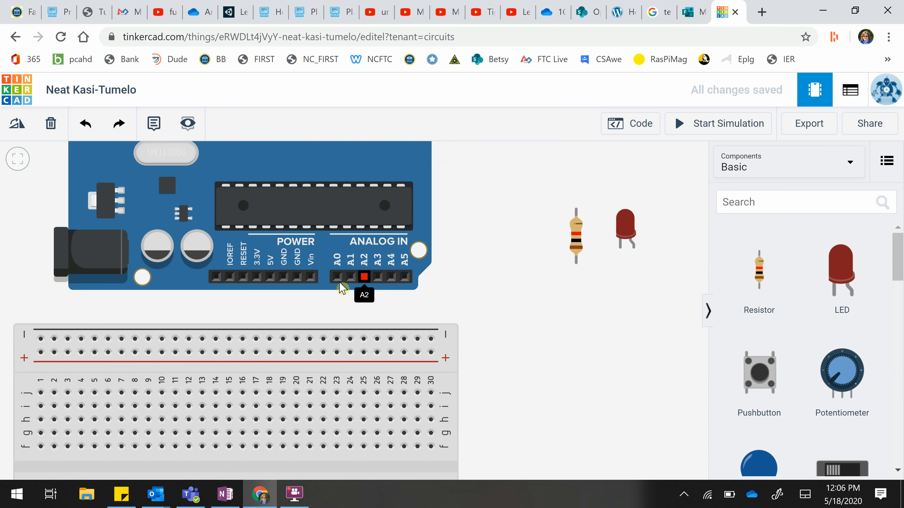
pyautogui.click(300, 281)
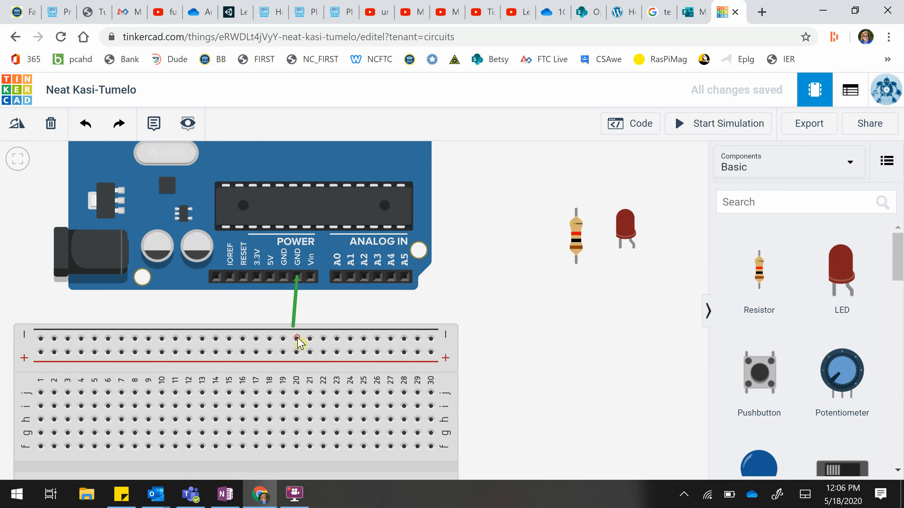
pyautogui.click(296, 338)
pyautogui.click(609, 191)
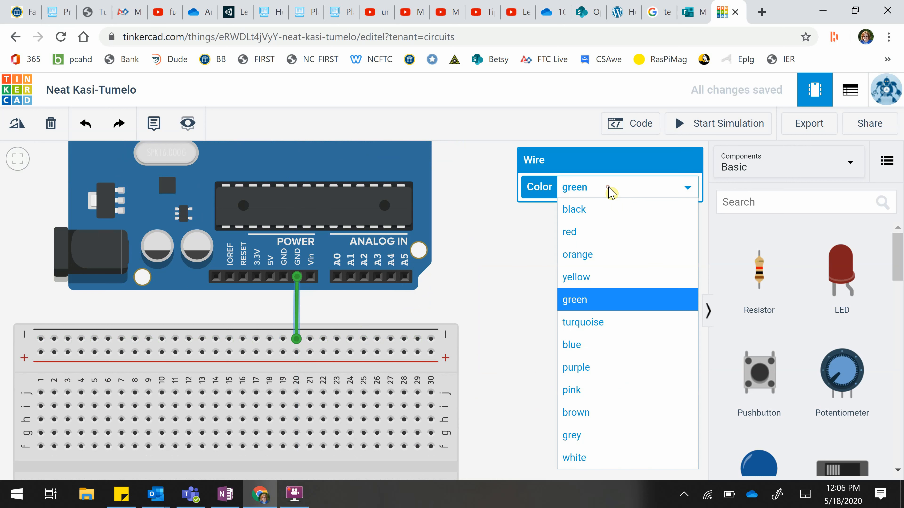
pyautogui.click(608, 211)
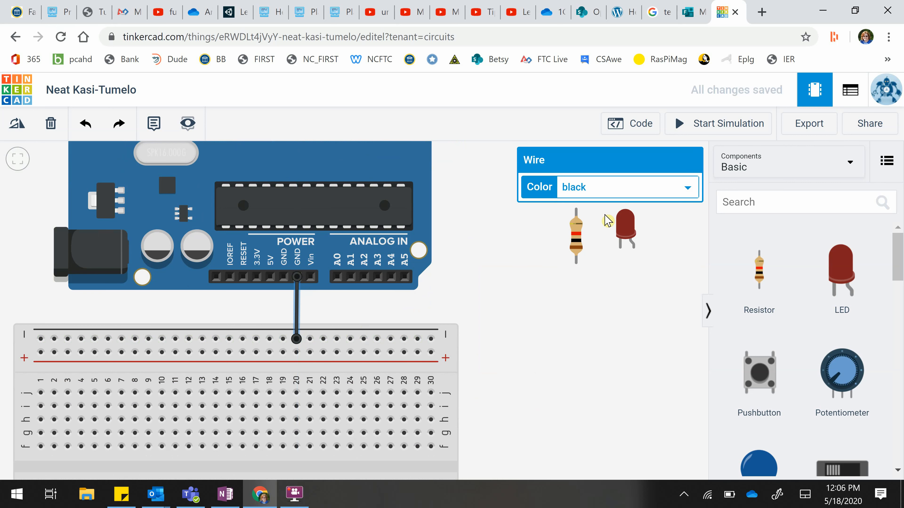
pyautogui.click(524, 372)
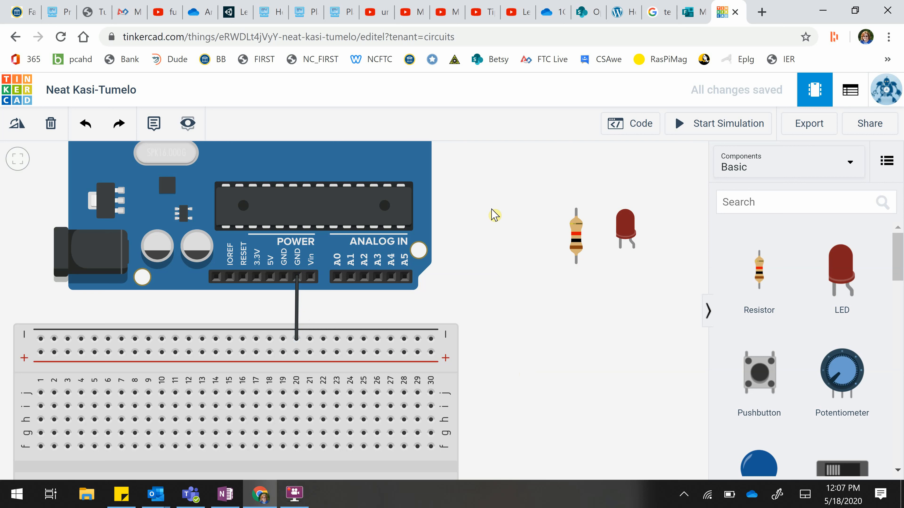
# Step: Wire the Arduino's 5V pin to the breadboard's upper positive rail near column 18 and color the wire red
pyautogui.click(270, 281)
pyautogui.click(270, 356)
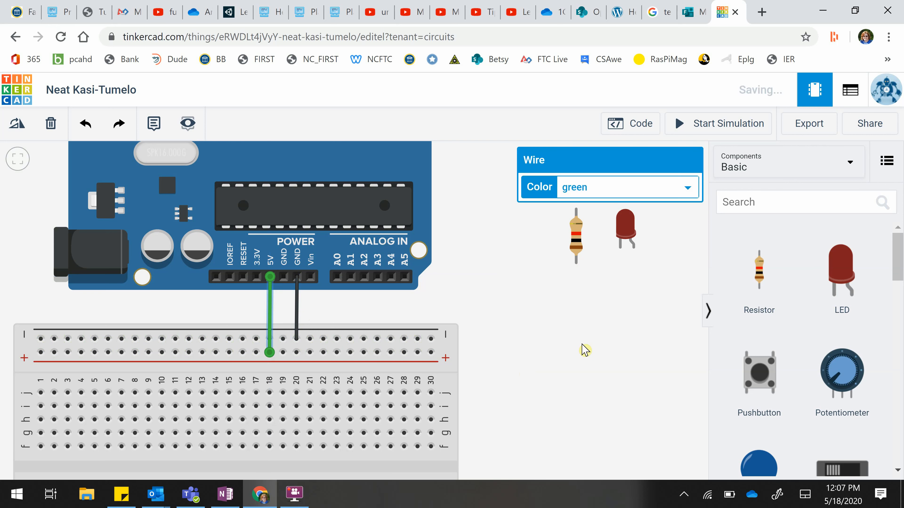
pyautogui.click(581, 194)
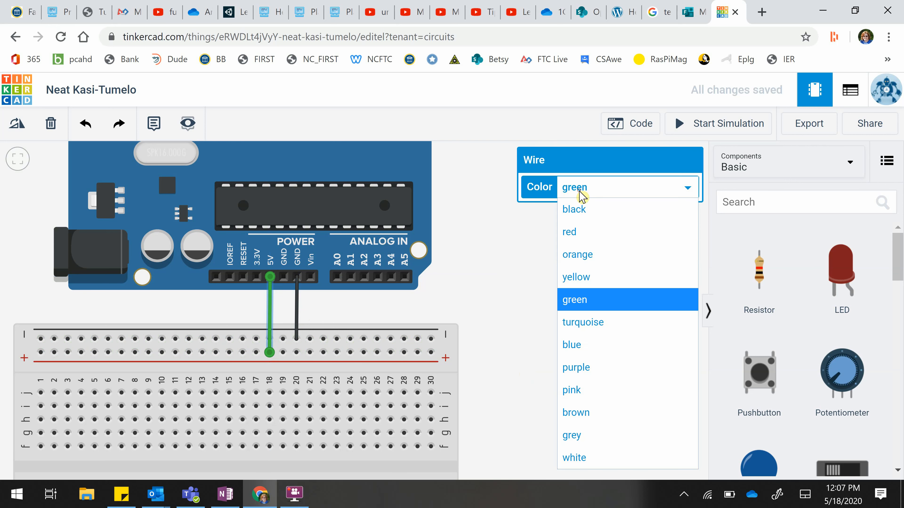
pyautogui.click(590, 232)
pyautogui.click(550, 414)
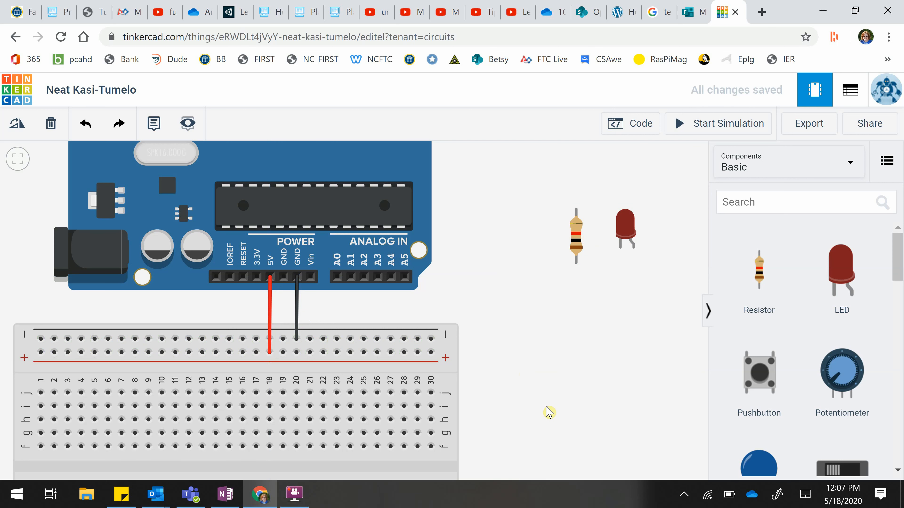
# Step: Move the Arduino down to narrow the gap between it and the breadboard
pyautogui.moveTo(513, 378); pyautogui.dragTo(566, 365)
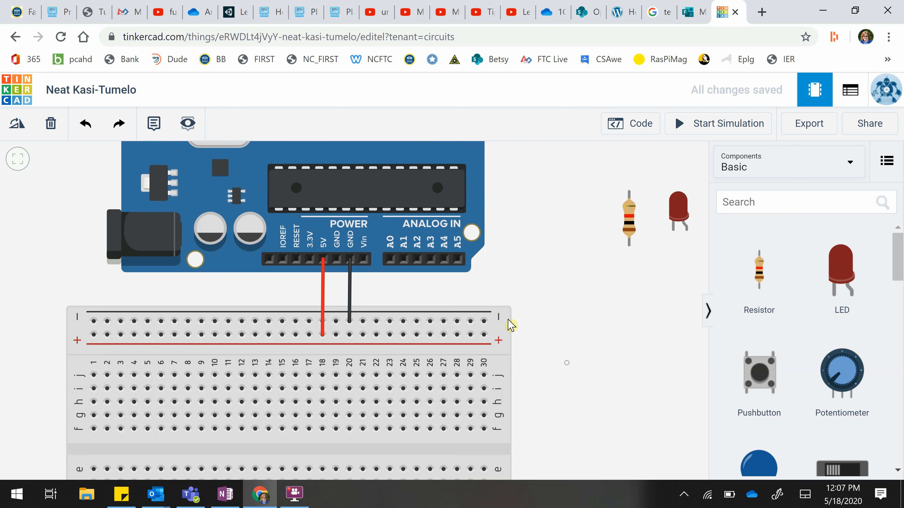
pyautogui.moveTo(482, 187); pyautogui.dragTo(480, 208)
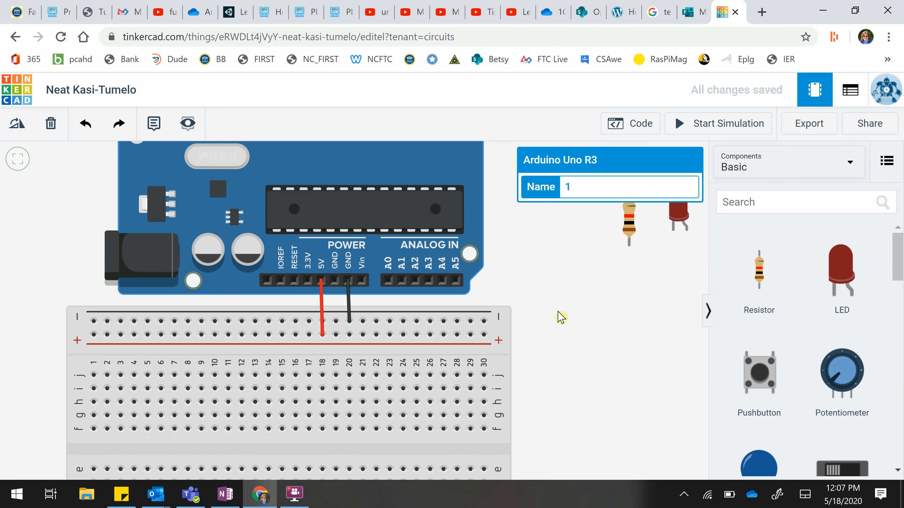
pyautogui.click(597, 284)
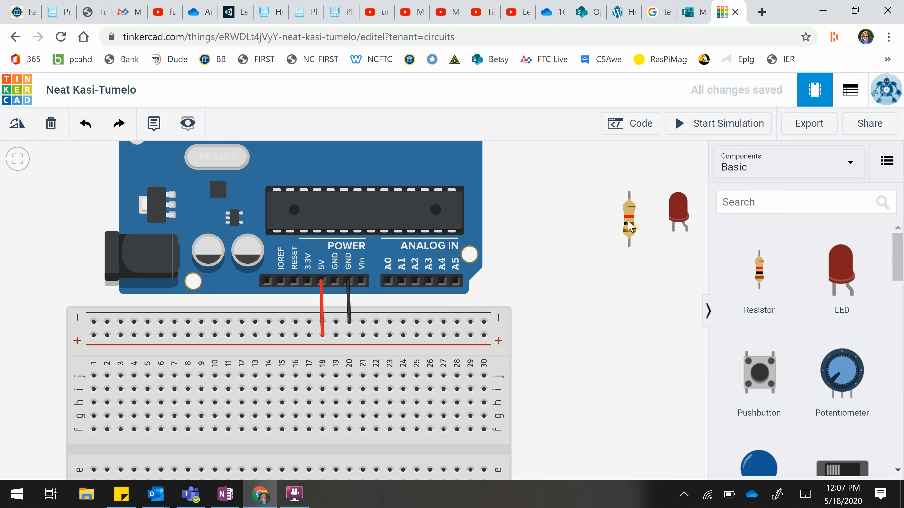
# Step: Place the resistor on the breadboard between the upper negative rail and row j of column 24
pyautogui.moveTo(629, 226); pyautogui.dragTo(404, 352)
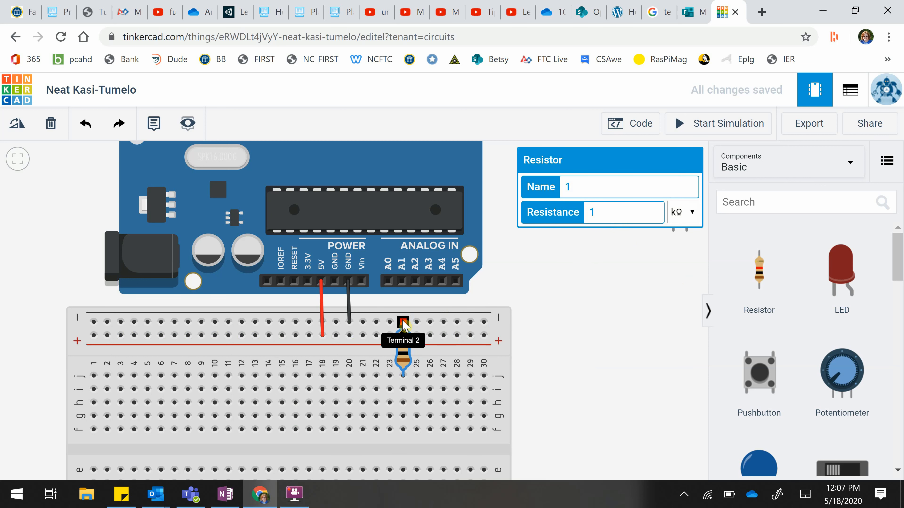
pyautogui.click(639, 345)
# Step: Move the LED to the open area right of the Arduino's analog pins and set its color to Blue
pyautogui.moveTo(683, 217); pyautogui.dragTo(585, 288)
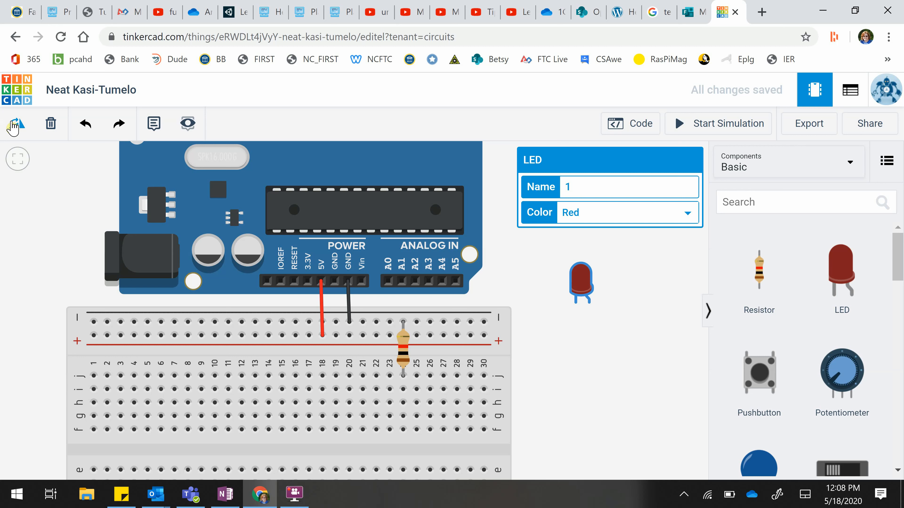
pyautogui.click(585, 283)
pyautogui.click(582, 213)
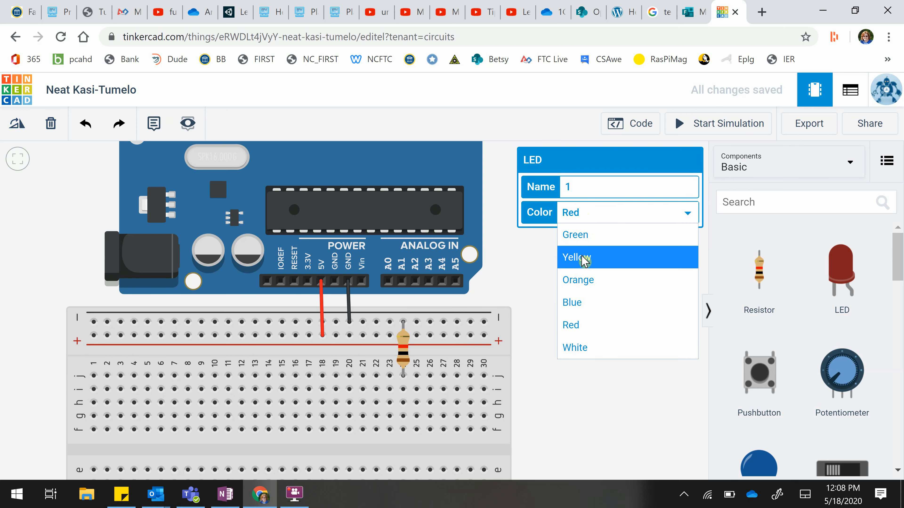
pyautogui.click(585, 234)
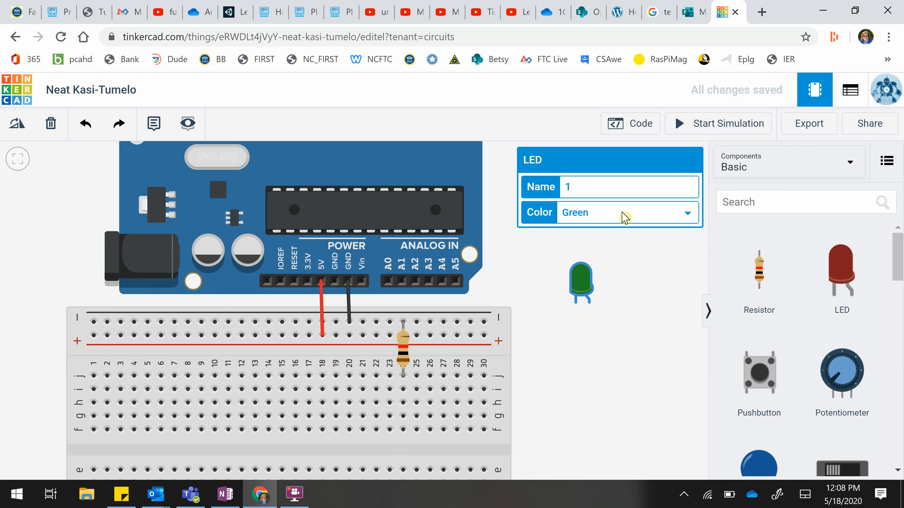
pyautogui.click(624, 215)
pyautogui.click(592, 304)
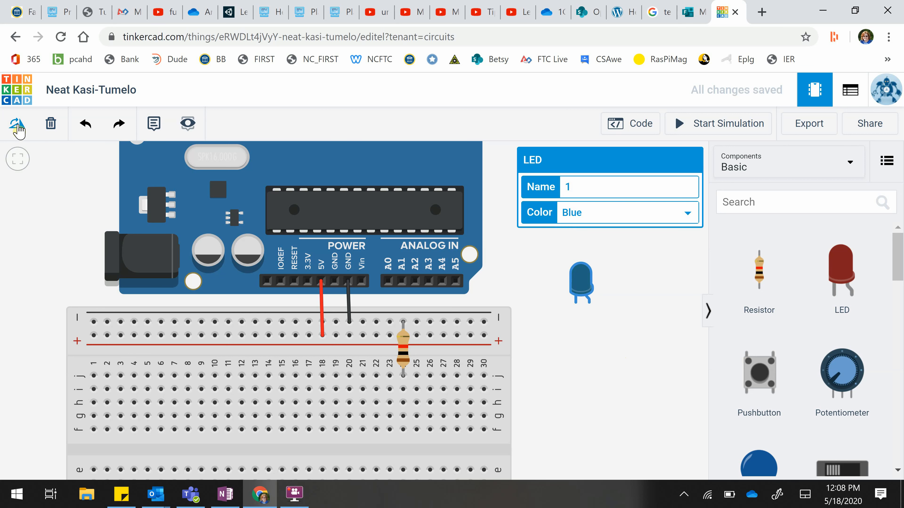
# Step: Rotate the blue LED 180 degrees so its legs point upward
pyautogui.click(16, 126)
pyautogui.click(17, 127)
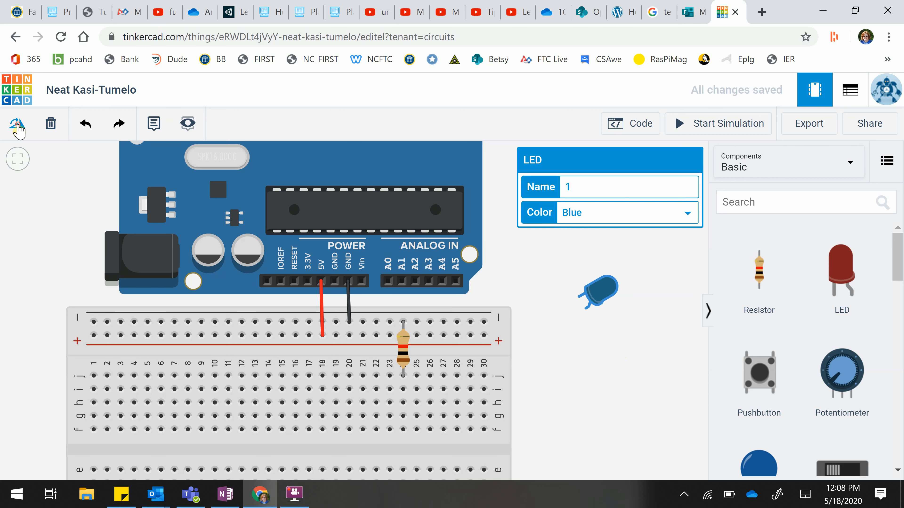
pyautogui.click(16, 127)
pyautogui.click(17, 126)
pyautogui.click(17, 126)
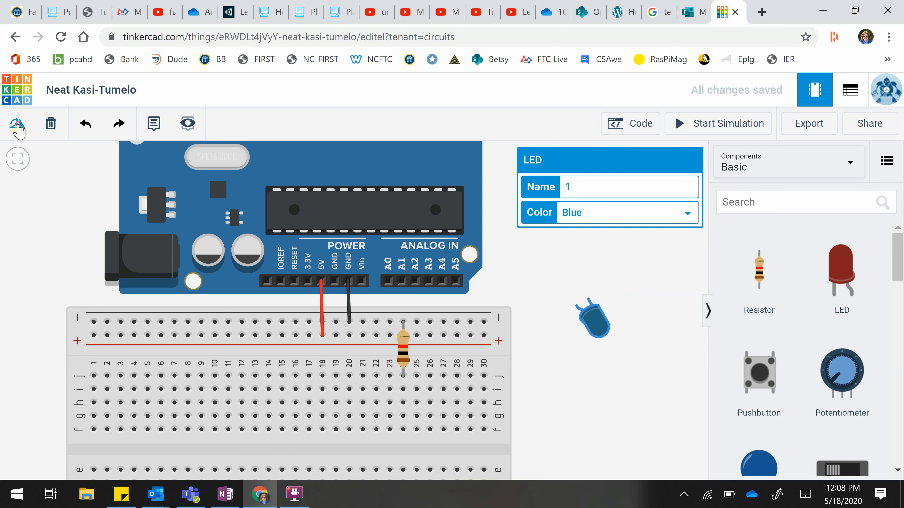
pyautogui.click(17, 126)
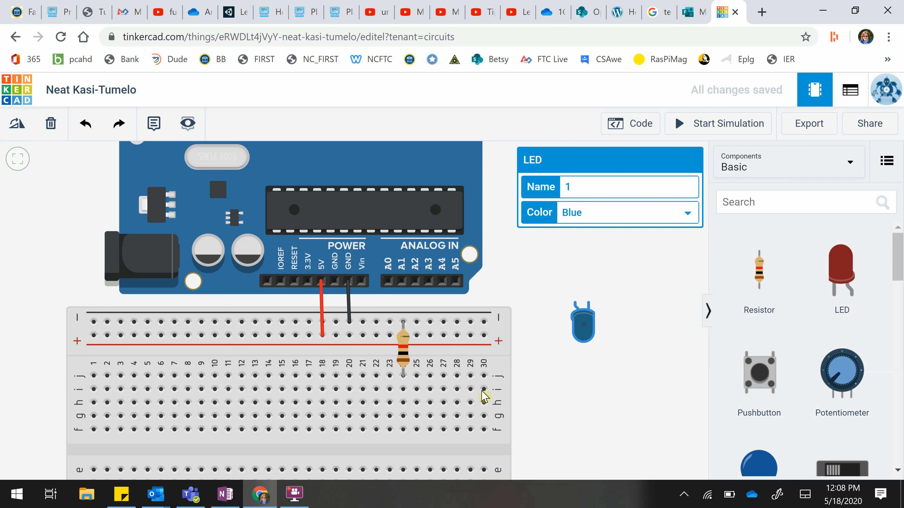
# Step: Place the blue LED on the breadboard with its legs in row h of columns 23 and 24
pyautogui.moveTo(583, 335); pyautogui.dragTo(398, 432)
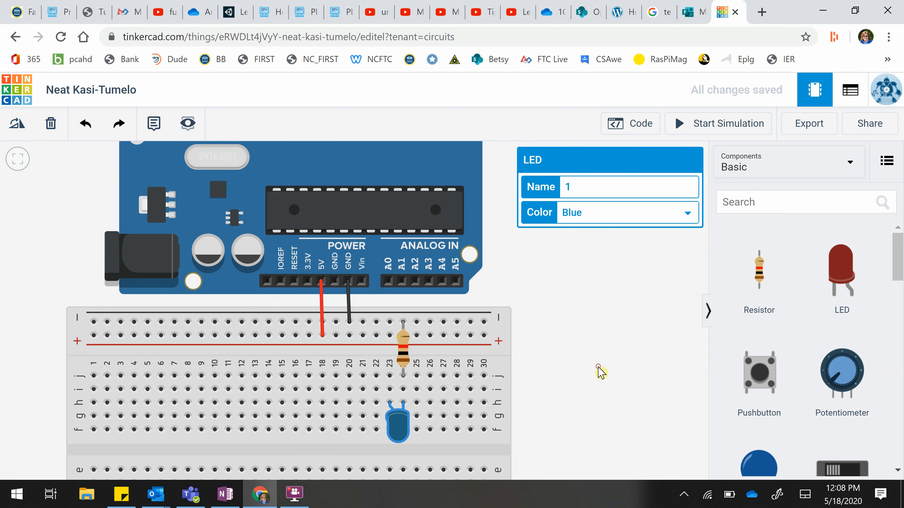
pyautogui.click(599, 369)
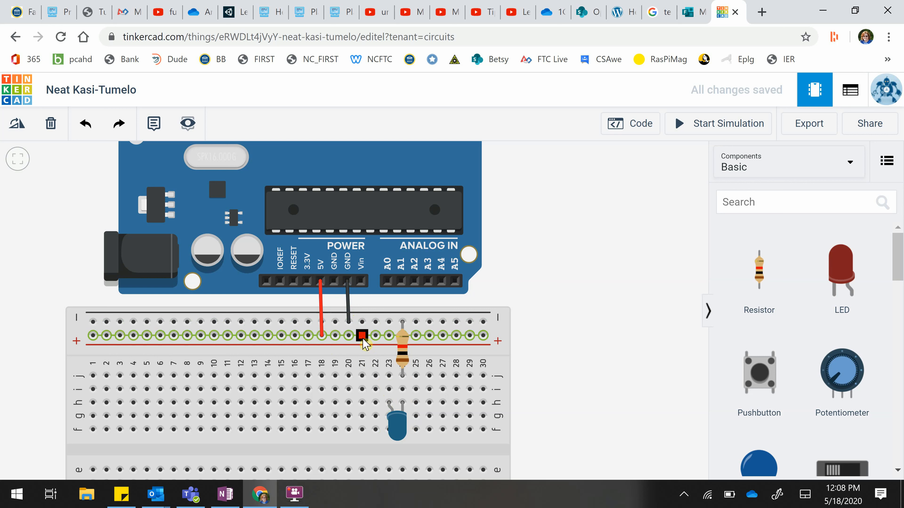
# Step: Wire row i of column 23 to the upper positive rail at column 22 and color the wire red
pyautogui.click(390, 389)
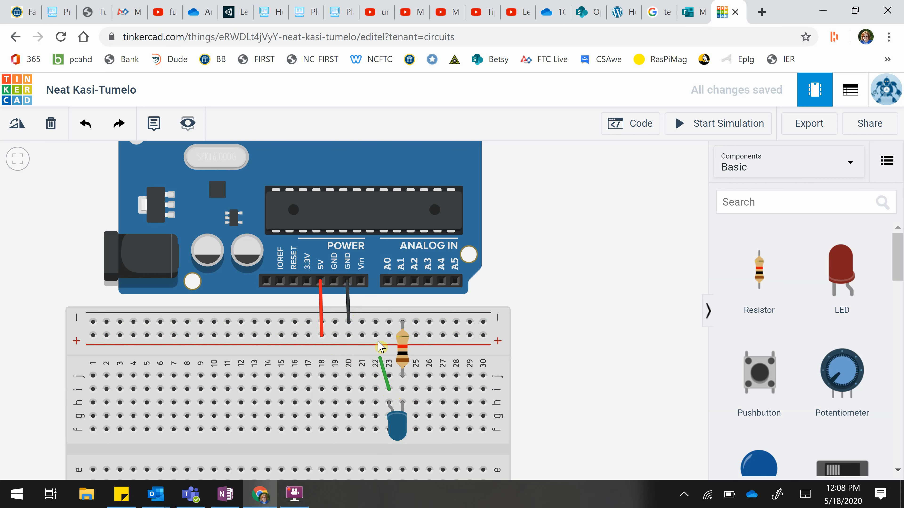
pyautogui.click(375, 335)
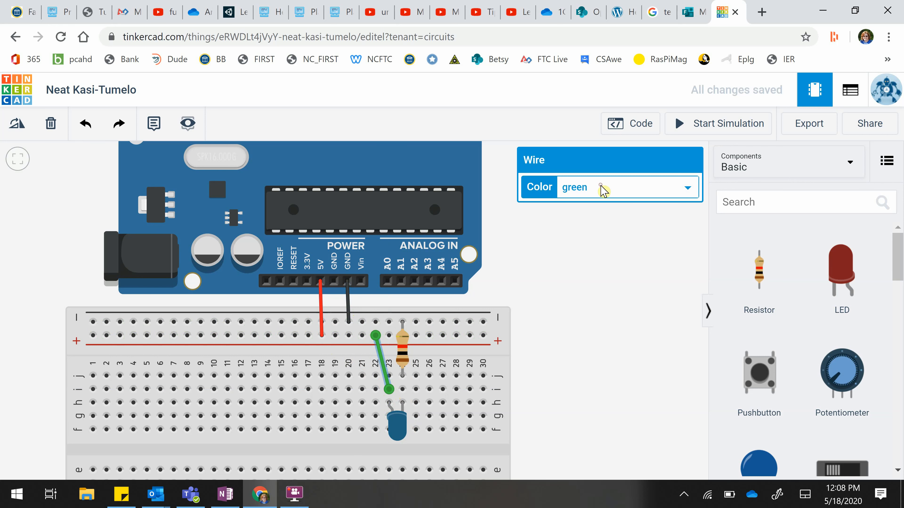
pyautogui.click(601, 187)
pyautogui.click(595, 234)
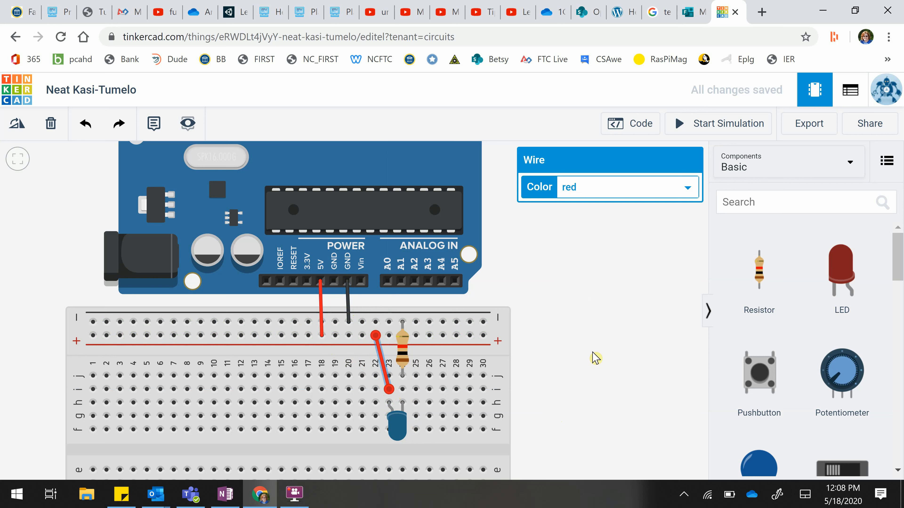
pyautogui.click(594, 358)
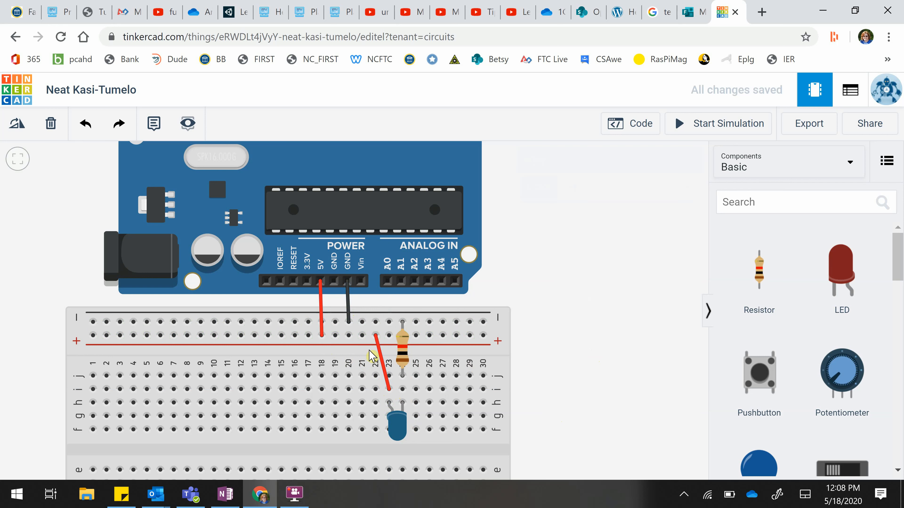
# Step: Change the resistor's unit to Ω and set its resistance to 1000
pyautogui.click(403, 353)
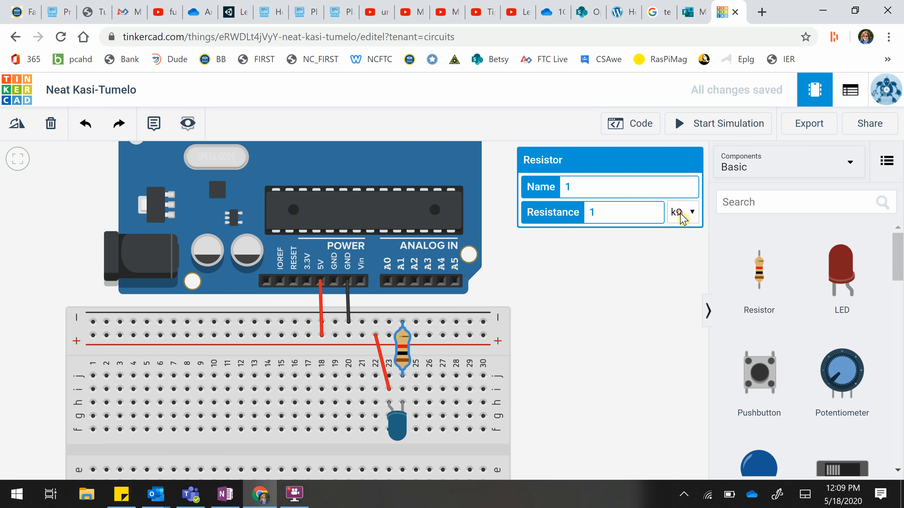
pyautogui.click(678, 214)
pyautogui.click(685, 324)
pyautogui.click(632, 215)
pyautogui.write('000')
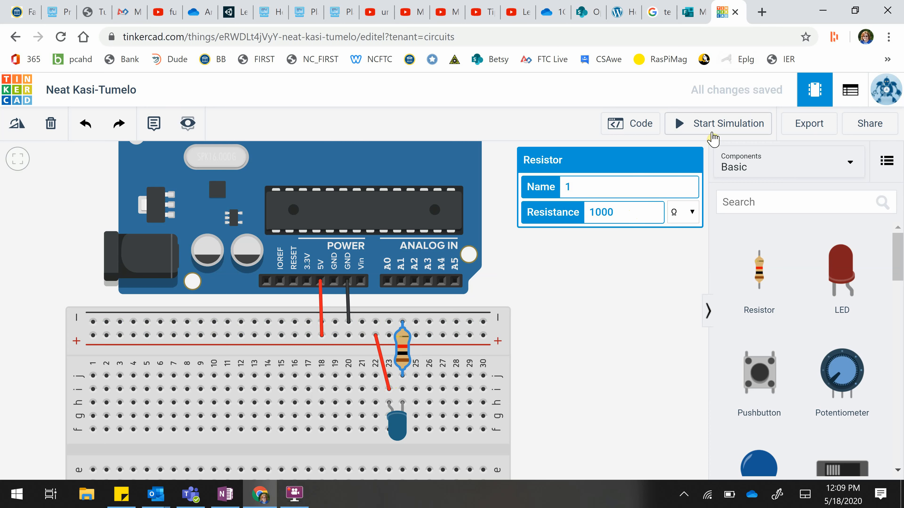
# Step: Run the circuit simulation to check the blue LED powered from the positive rail, and stop it
pyautogui.scroll(-4, 619, 291)
pyautogui.click(577, 293)
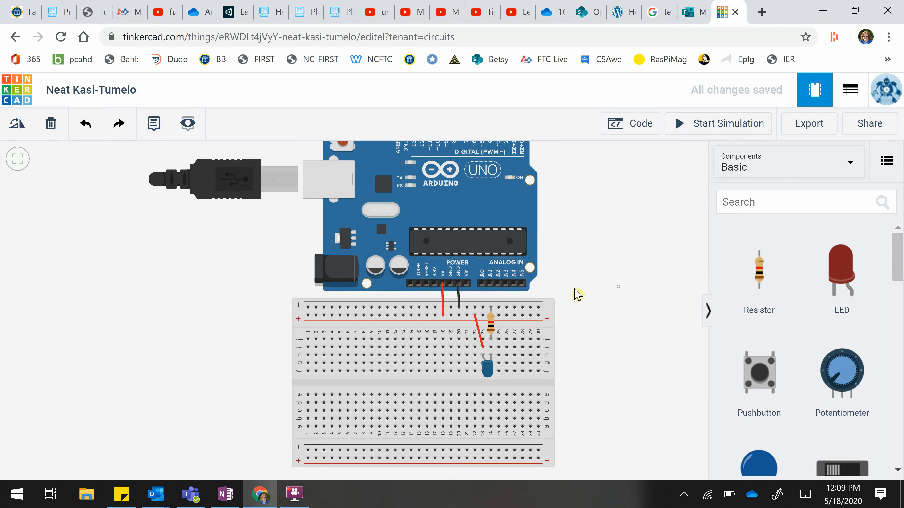
pyautogui.moveTo(574, 289); pyautogui.dragTo(539, 289)
pyautogui.scroll(-1, 539, 289)
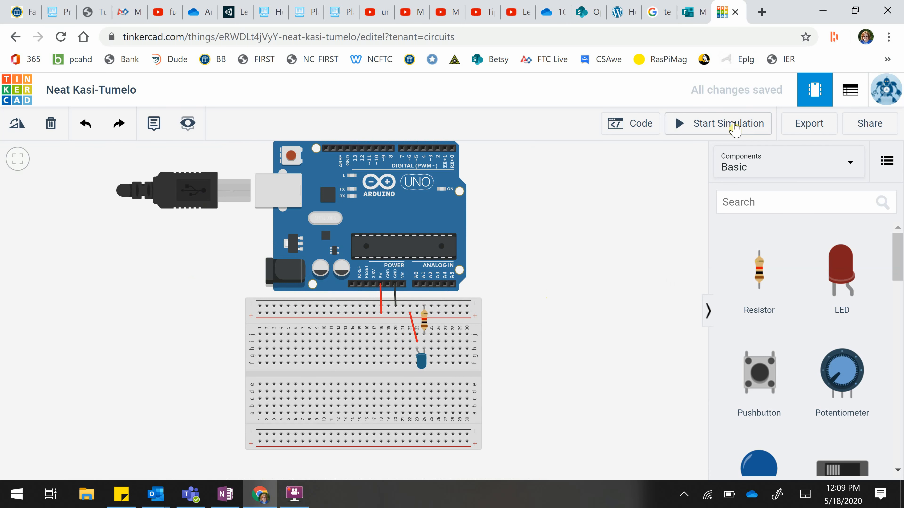
pyautogui.click(732, 124)
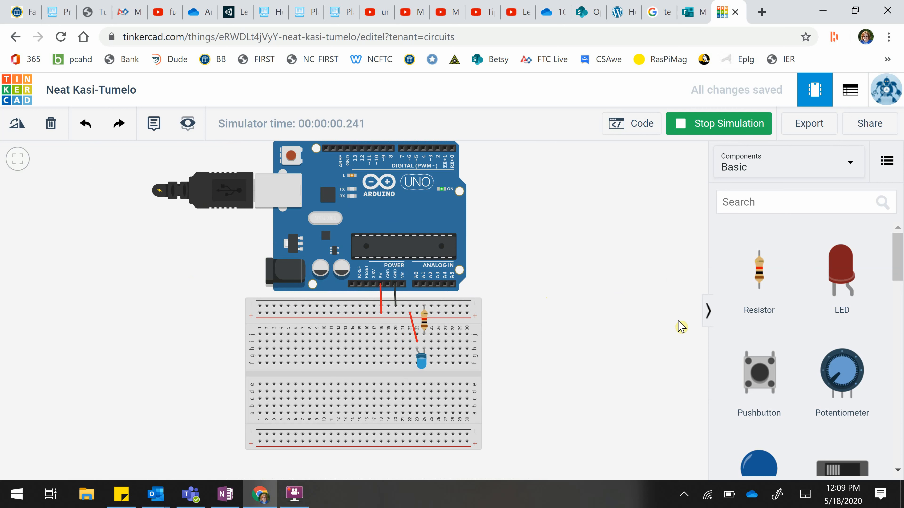
pyautogui.click(432, 379)
pyautogui.click(724, 130)
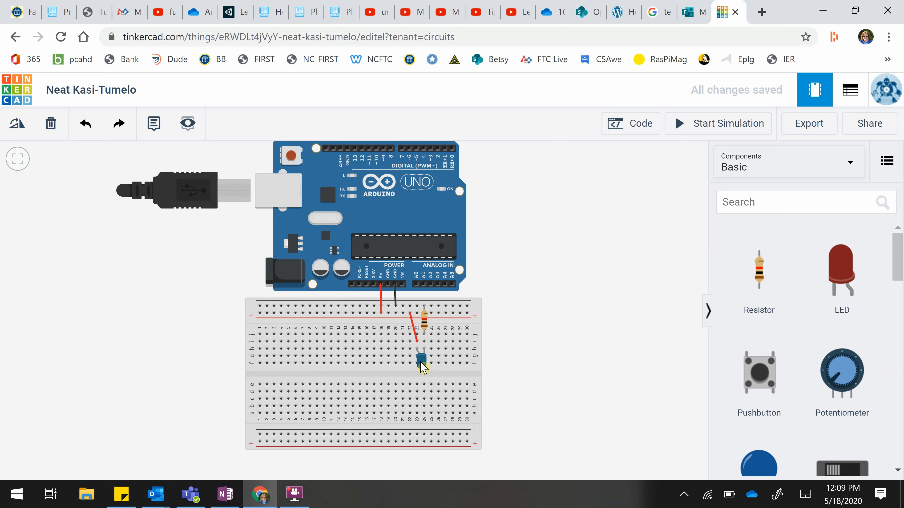
# Step: Move the blue LED down one breadboard row so its legs sit in row g of columns 23 and 24
pyautogui.moveTo(421, 370); pyautogui.dragTo(422, 375)
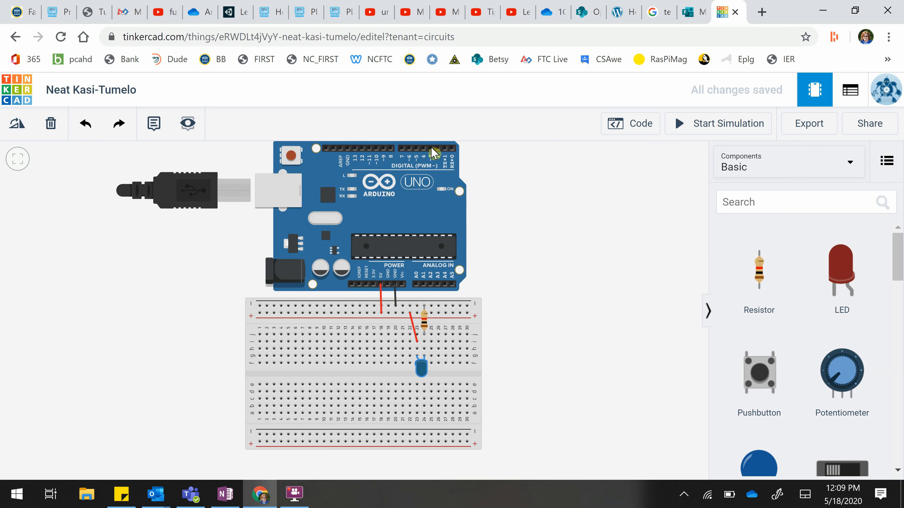
# Step: Draw a blue wire from Arduino digital pin 13 across the board to row h of column 23
pyautogui.click(354, 150)
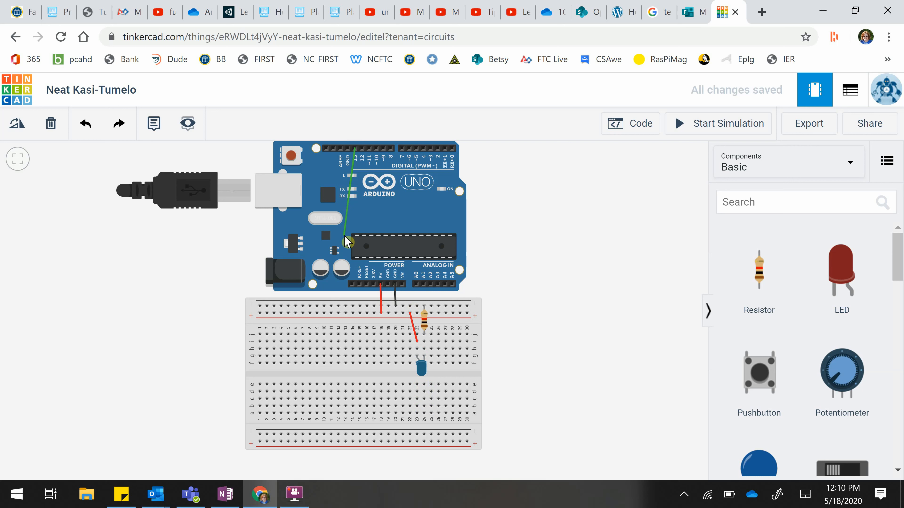
pyautogui.click(343, 294)
pyautogui.click(367, 334)
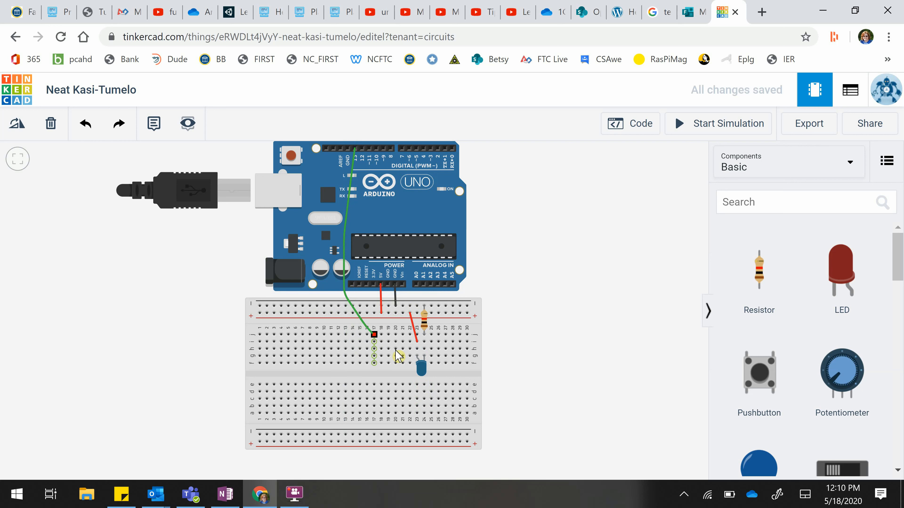
pyautogui.click(417, 348)
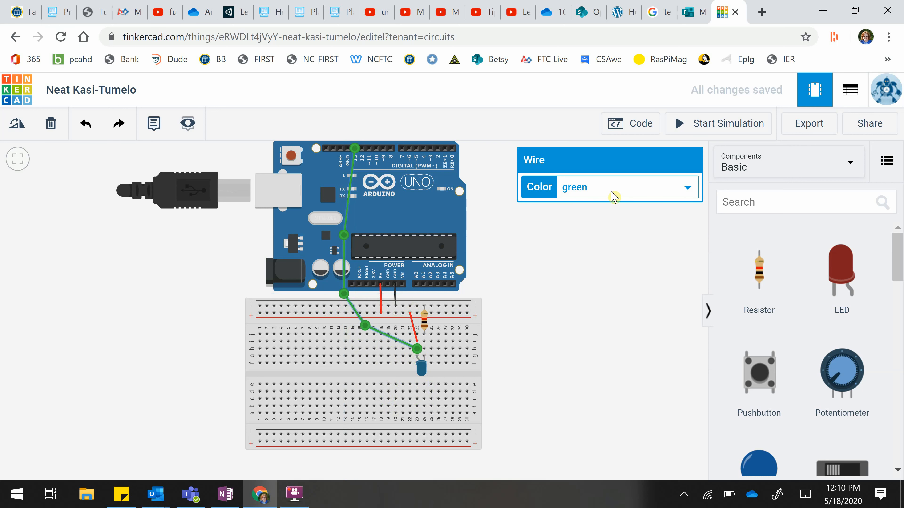
pyautogui.click(611, 196)
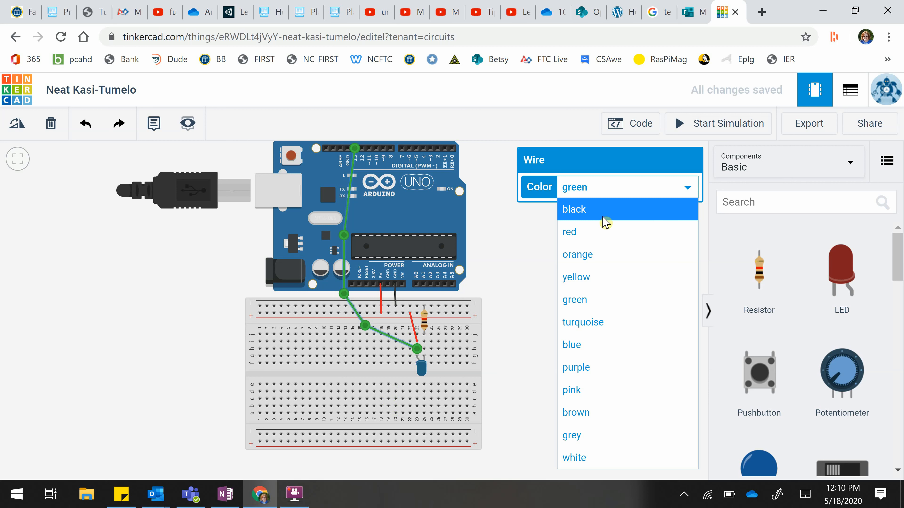
pyautogui.click(601, 347)
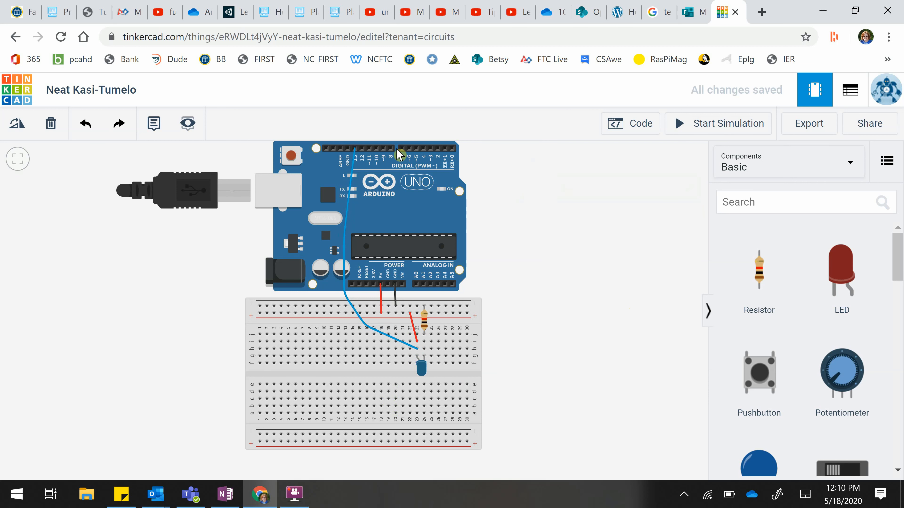
# Step: Delete the blue wire that runs across the Arduino board
pyautogui.click(351, 181)
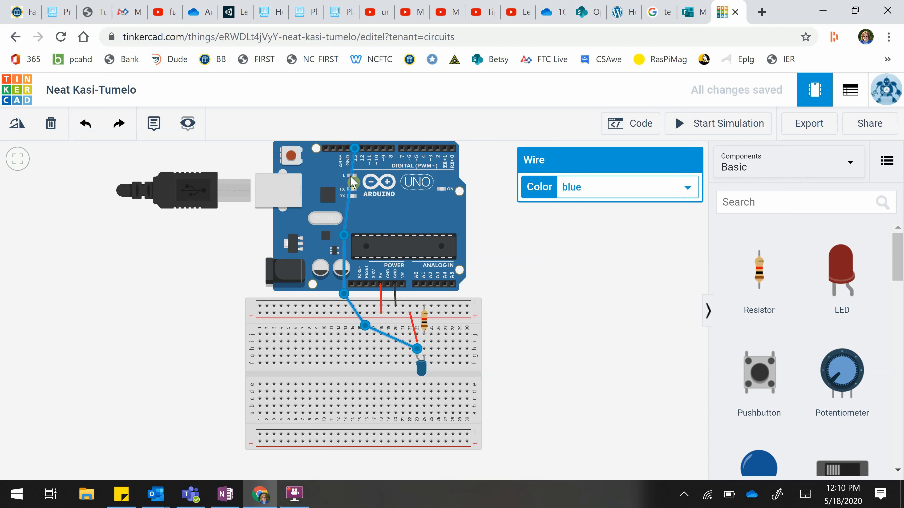
pyautogui.press('Delete')
pyautogui.scroll(1, 544, 234)
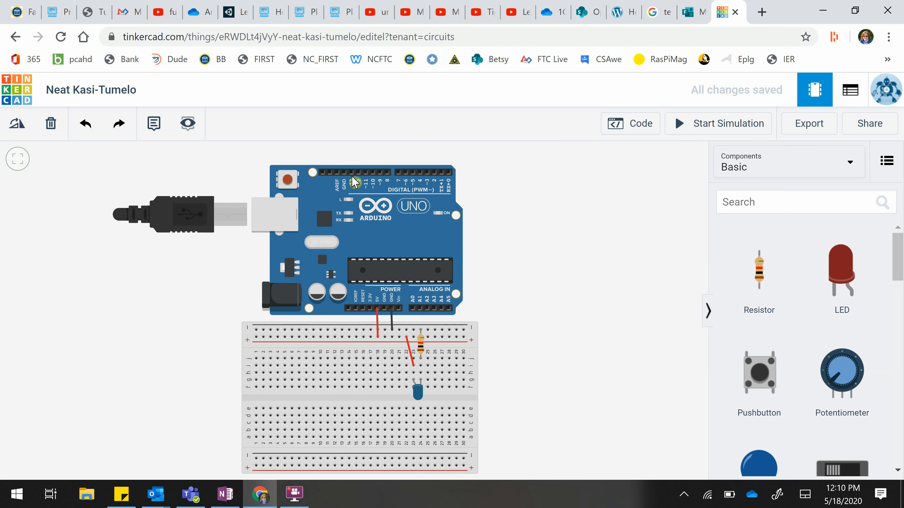
# Step: Route a wire from digital pin 13 around the Arduino's USB side to row h of column 23 and color it blue
pyautogui.click(351, 173)
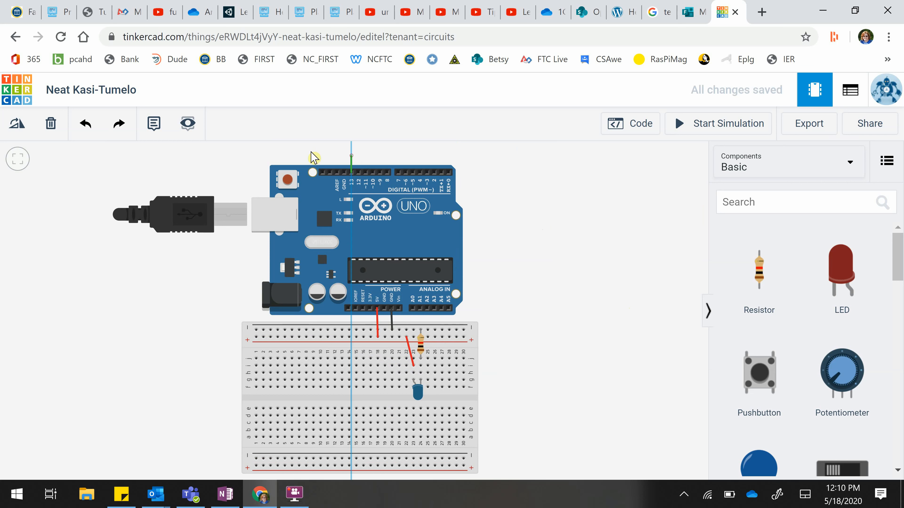
pyautogui.click(250, 157)
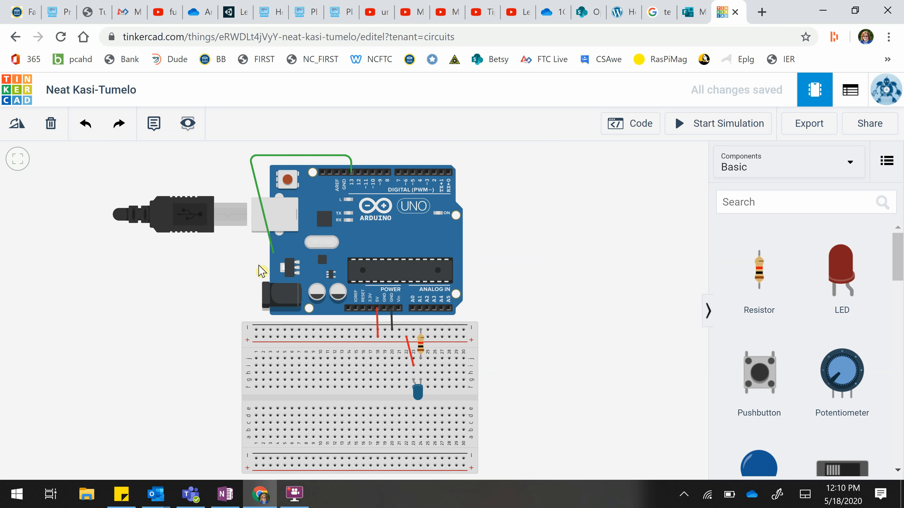
pyautogui.click(262, 245)
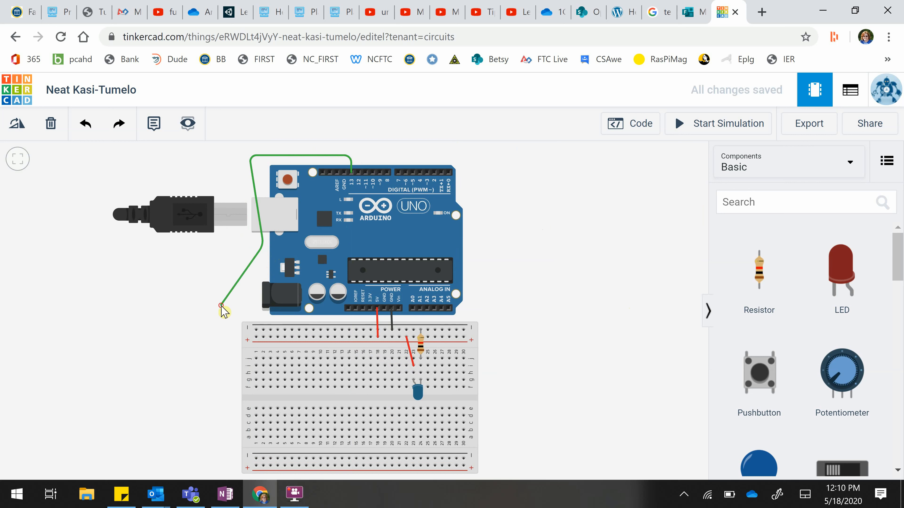
pyautogui.click(224, 303)
pyautogui.click(399, 358)
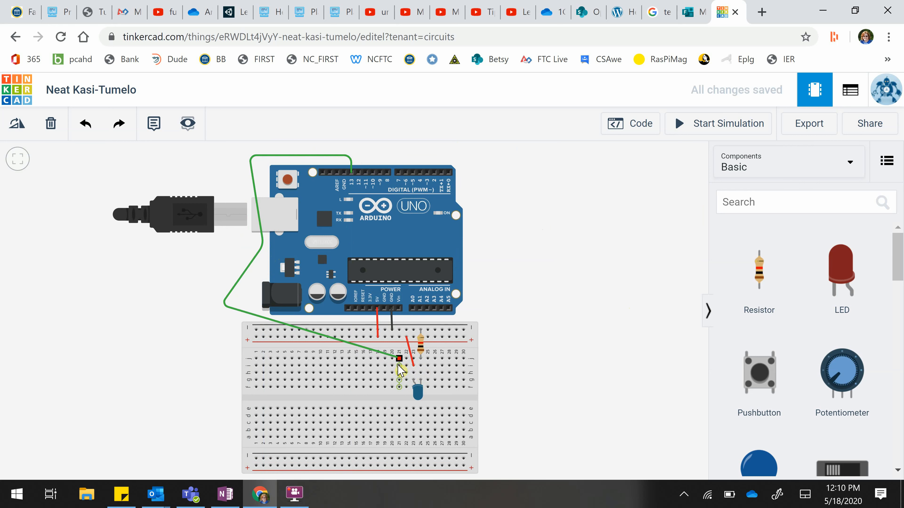
pyautogui.click(413, 373)
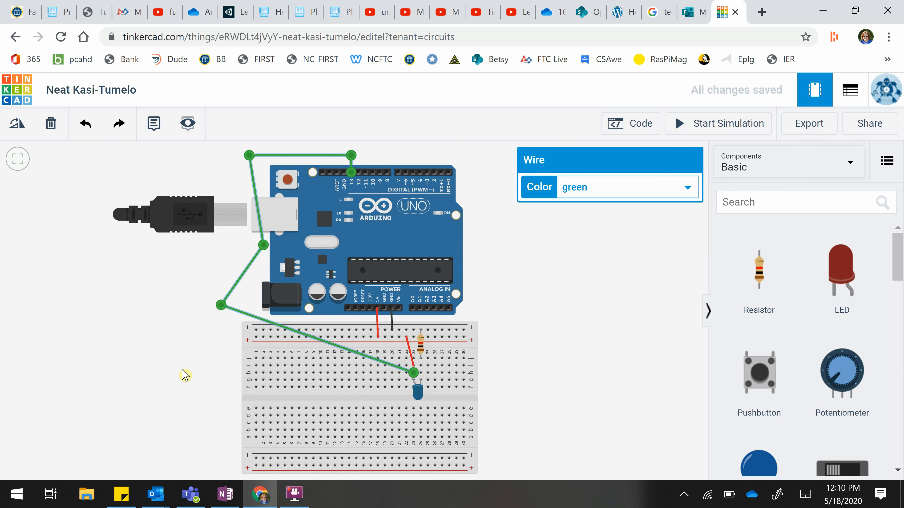
pyautogui.click(646, 187)
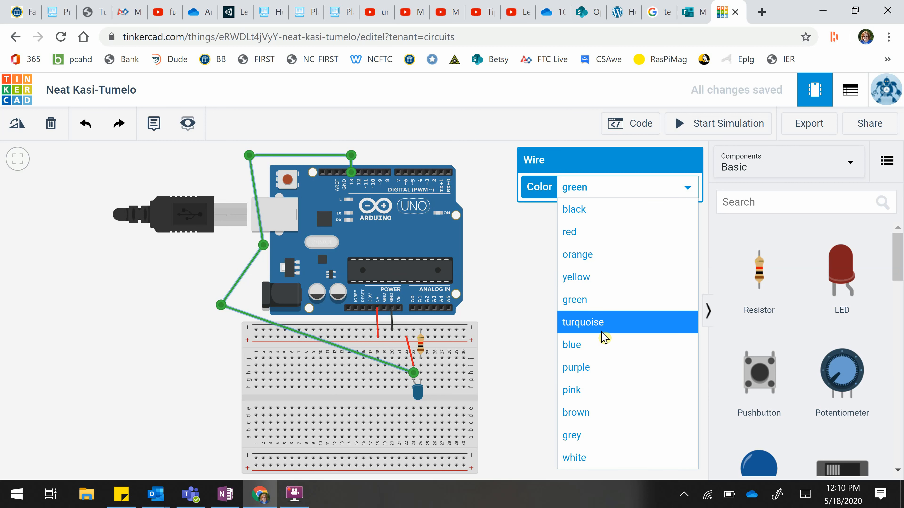
pyautogui.click(597, 343)
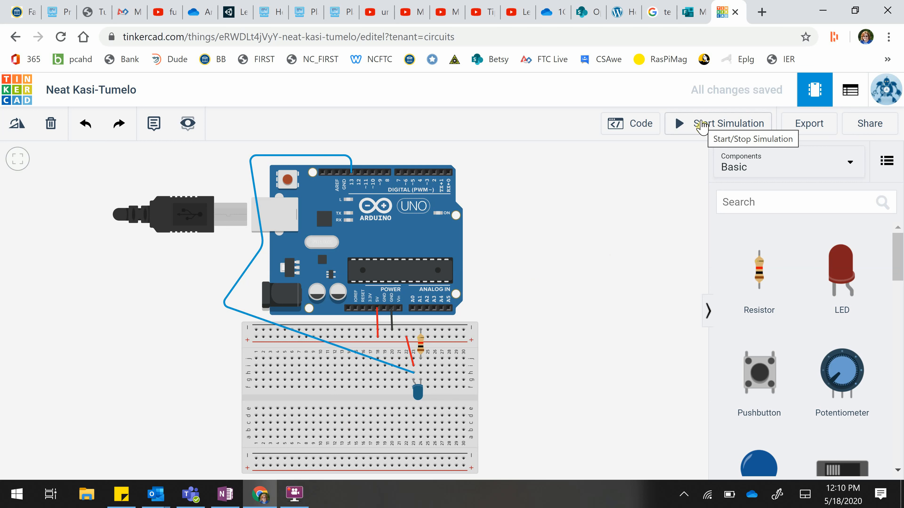
# Step: Run the simulation with both the pin 13 wire and the positive rail wire feeding the LED, and stop it
pyautogui.click(702, 124)
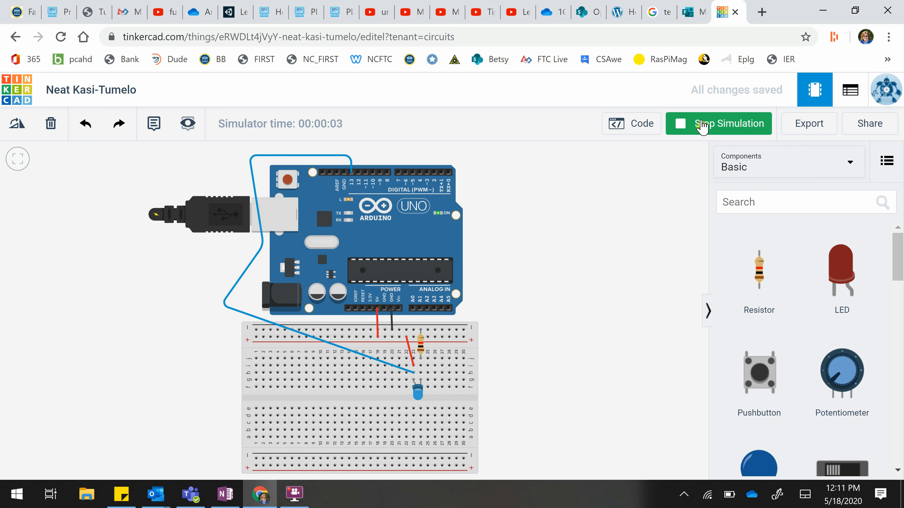
pyautogui.click(700, 124)
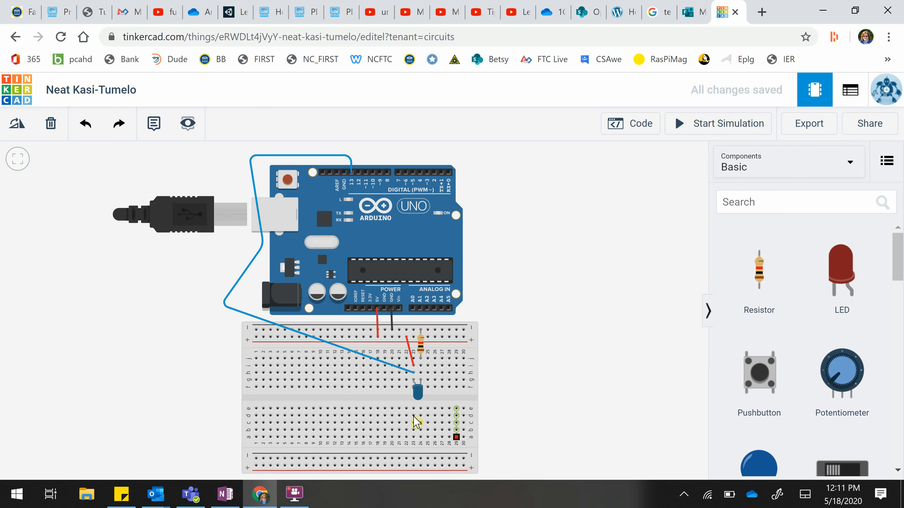
# Step: Delete the red wire between the positive rail and column 23
pyautogui.moveTo(409, 368); pyautogui.dragTo(413, 372)
pyautogui.scroll(-2, 578, 329)
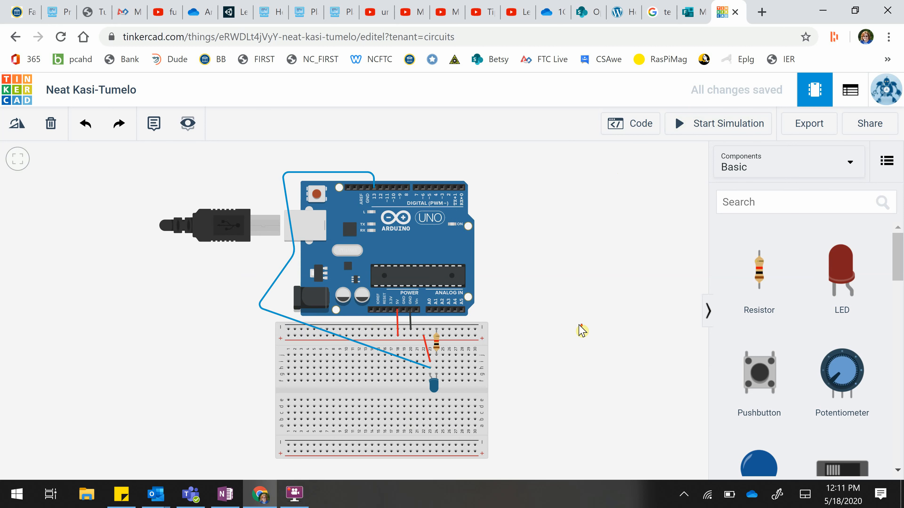
pyautogui.scroll(3, 580, 330)
pyautogui.scroll(-1, 581, 331)
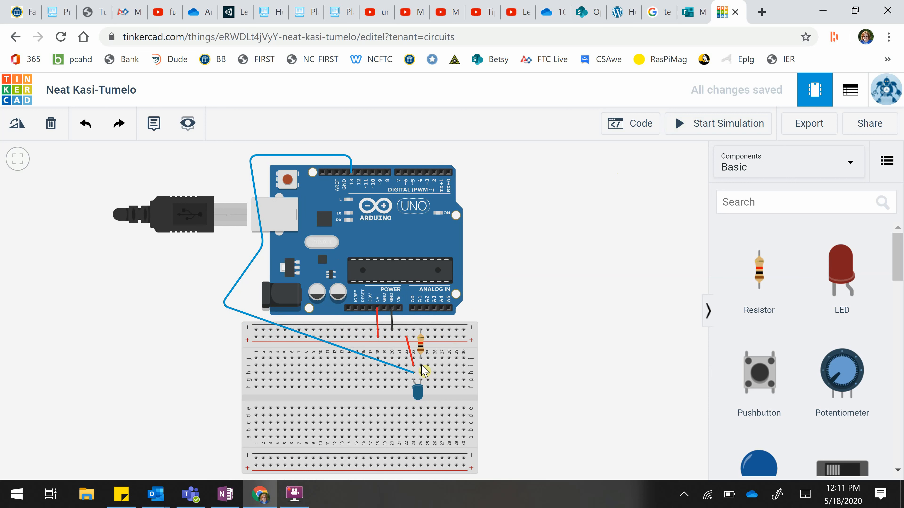
pyautogui.click(411, 359)
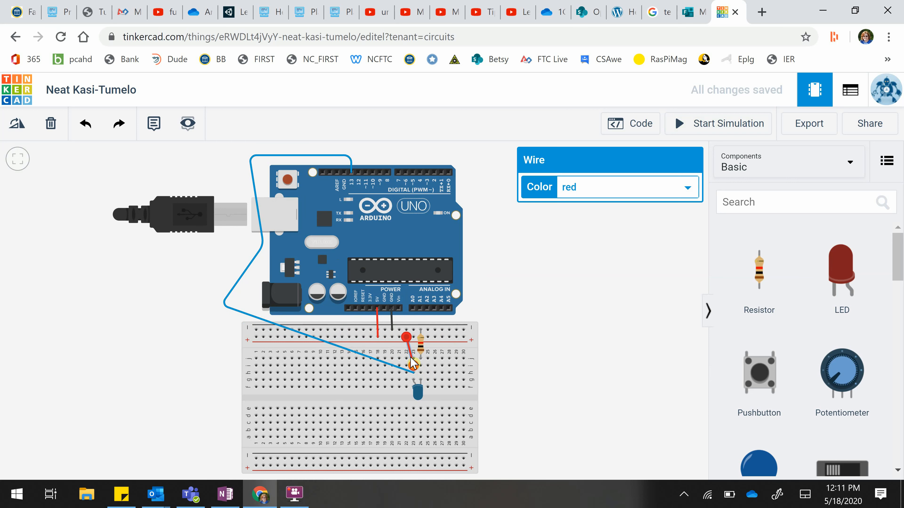
pyautogui.press('Delete')
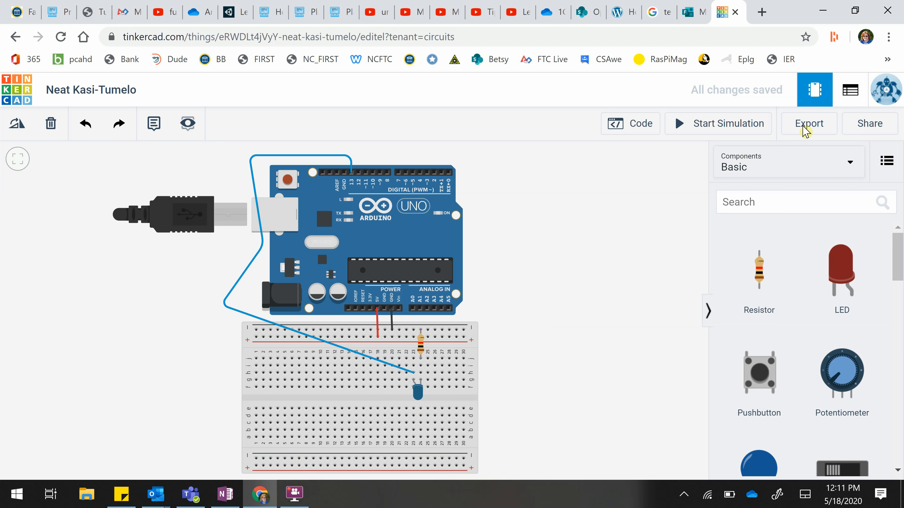
# Step: Run the simulation to watch the LED driven only by digital pin 13, and stop it
pyautogui.click(703, 122)
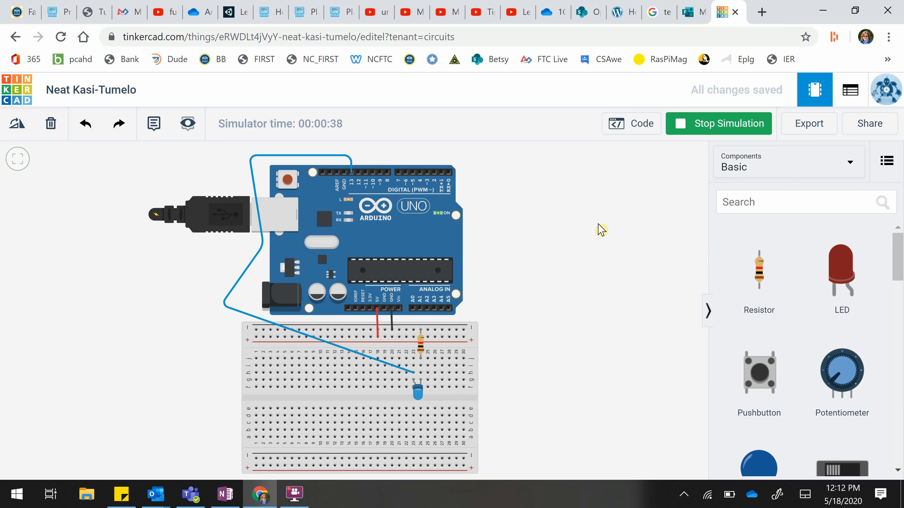
pyautogui.click(699, 125)
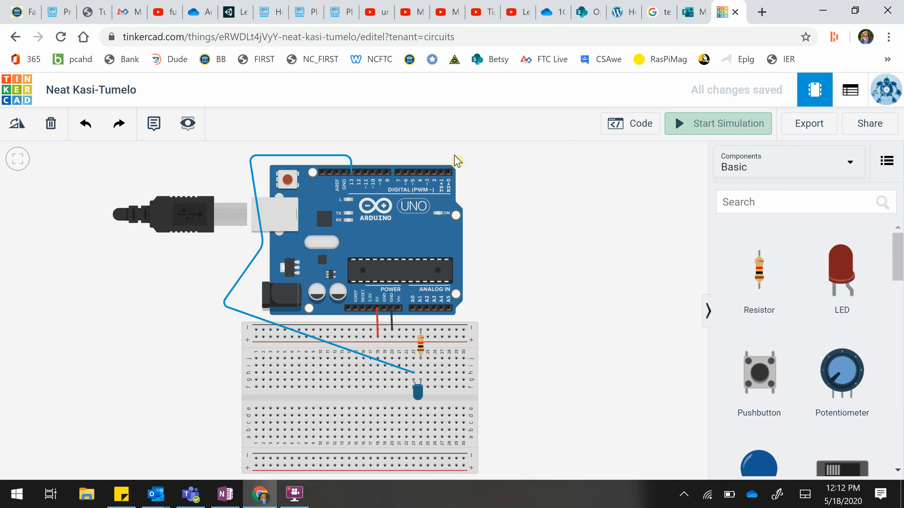
# Step: Move the Arduino end of the blue wire from digital pin 13 to pin 11, then run and stop the simulation
pyautogui.click(353, 164)
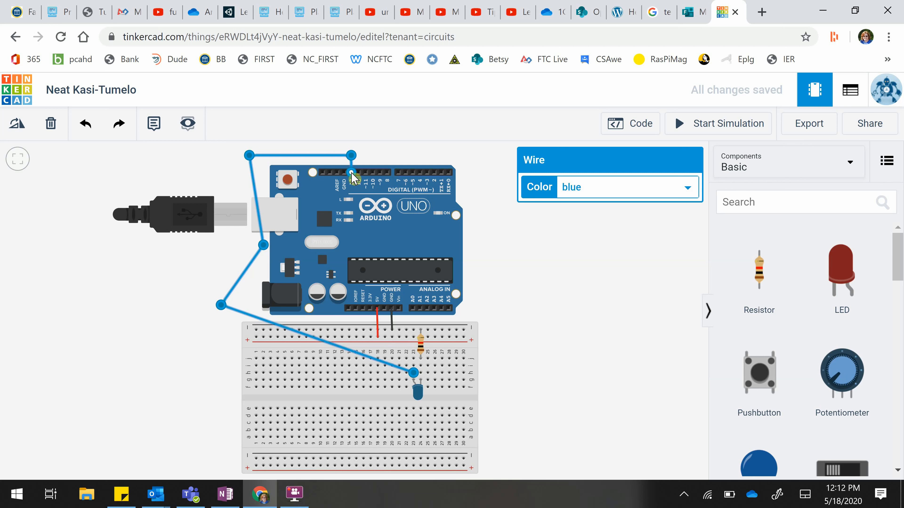
pyautogui.moveTo(351, 173); pyautogui.dragTo(365, 173)
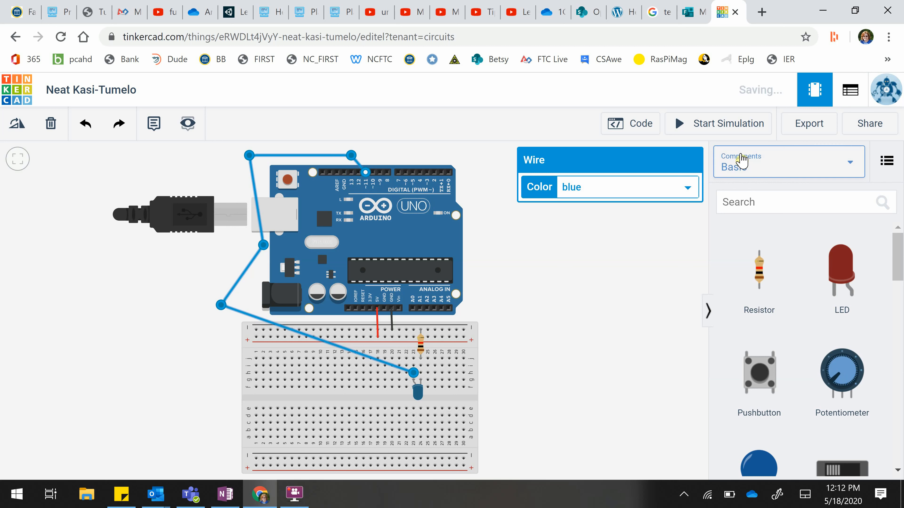
pyautogui.click(706, 123)
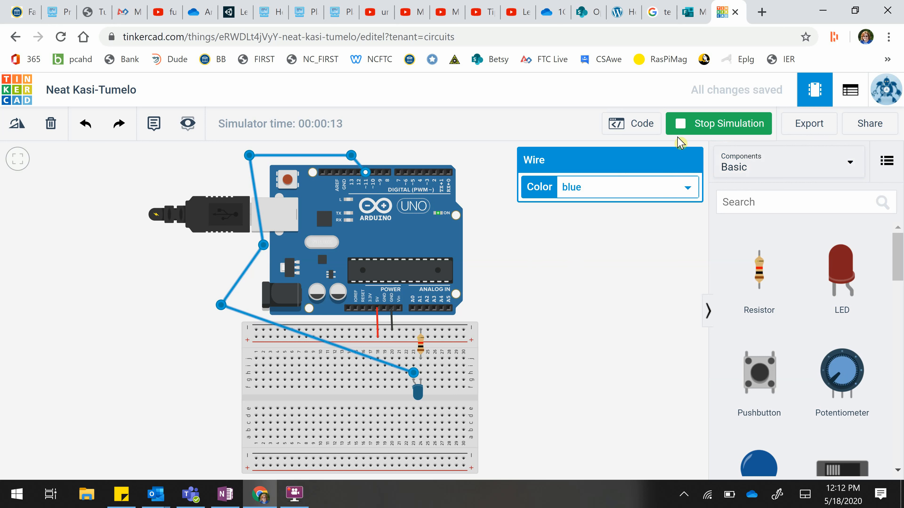
pyautogui.click(689, 125)
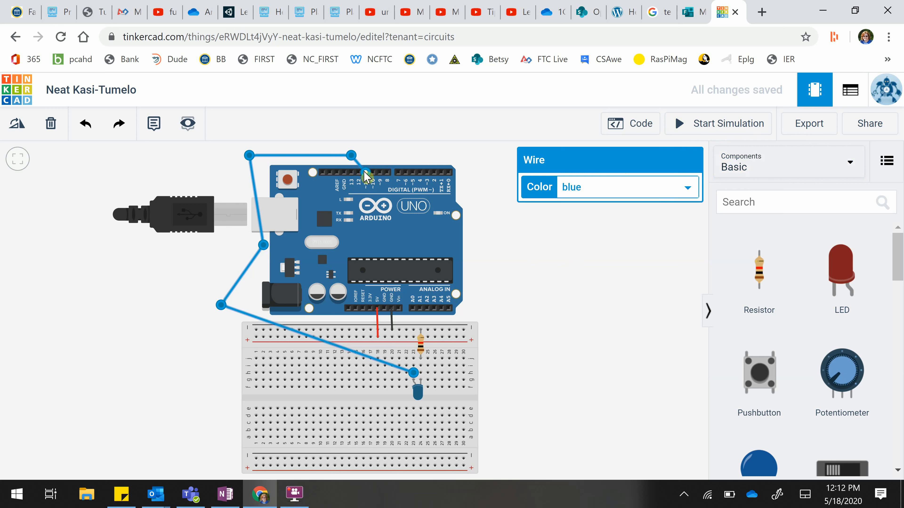
# Step: Return the blue wire's Arduino end to digital pin 13, then run and stop the simulation
pyautogui.moveTo(366, 175); pyautogui.dragTo(352, 176)
pyautogui.click(640, 261)
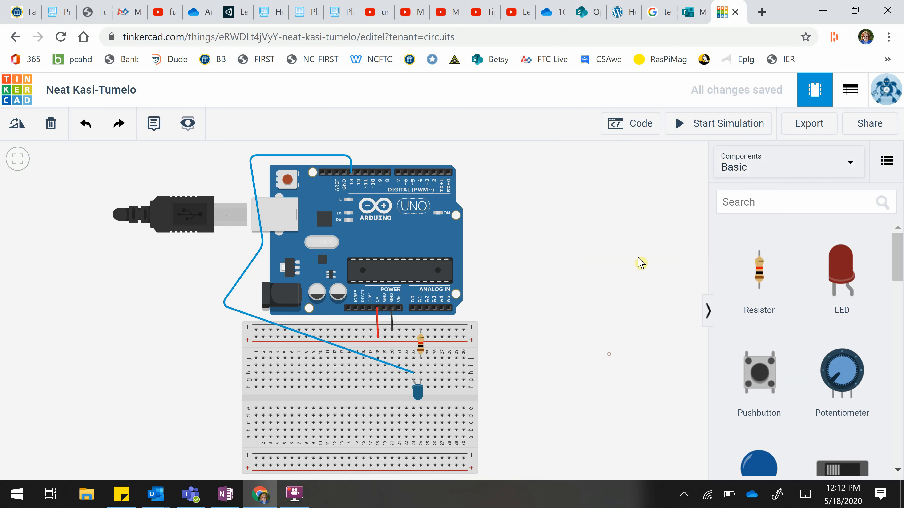
pyautogui.click(707, 126)
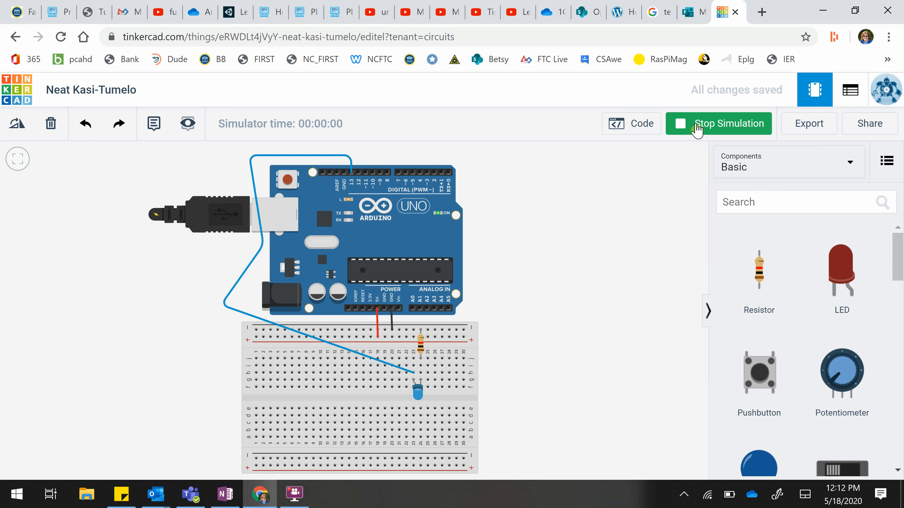
pyautogui.click(696, 129)
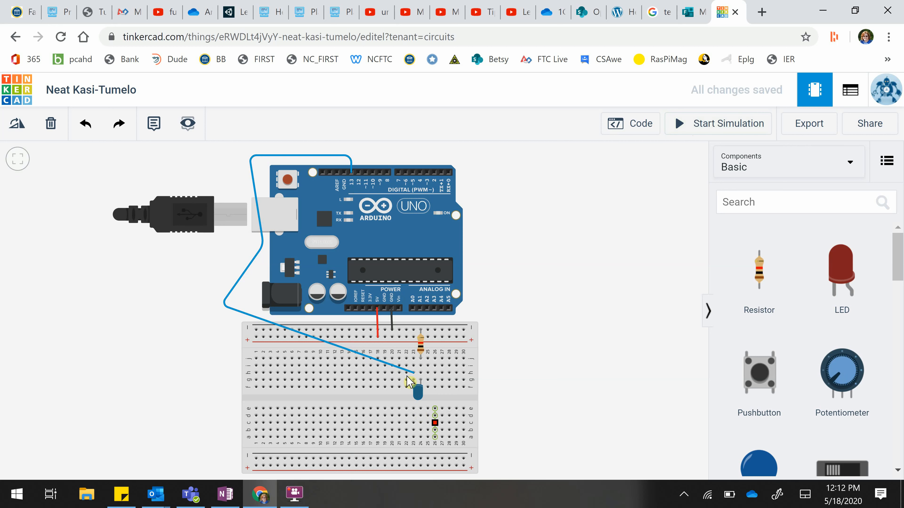
# Step: Set the resistor's resistance to 500 Ω and start the simulation
pyautogui.click(421, 347)
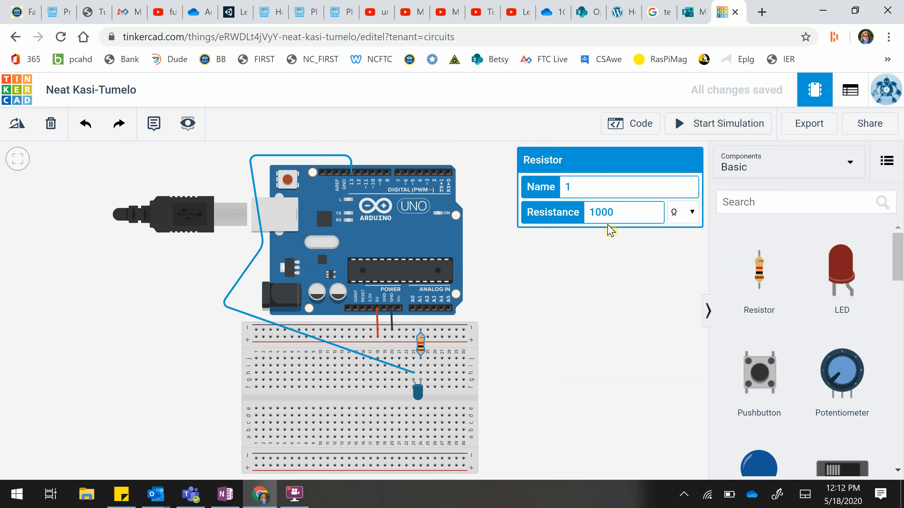
pyautogui.click(650, 211)
pyautogui.doubleClick(594, 212)
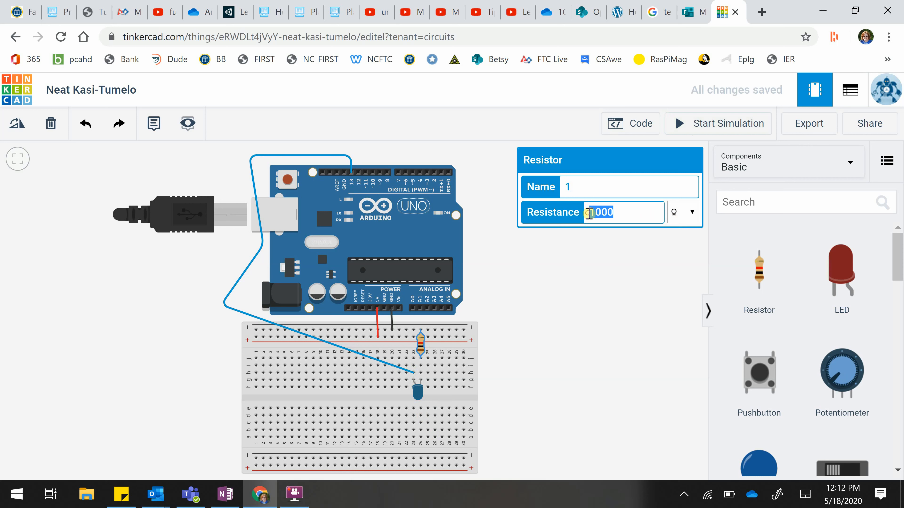
pyautogui.write('500')
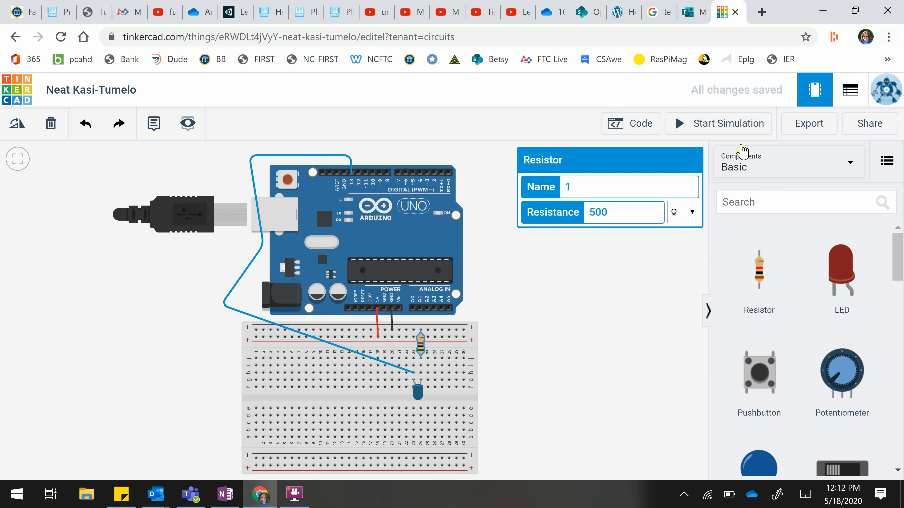
pyautogui.click(732, 128)
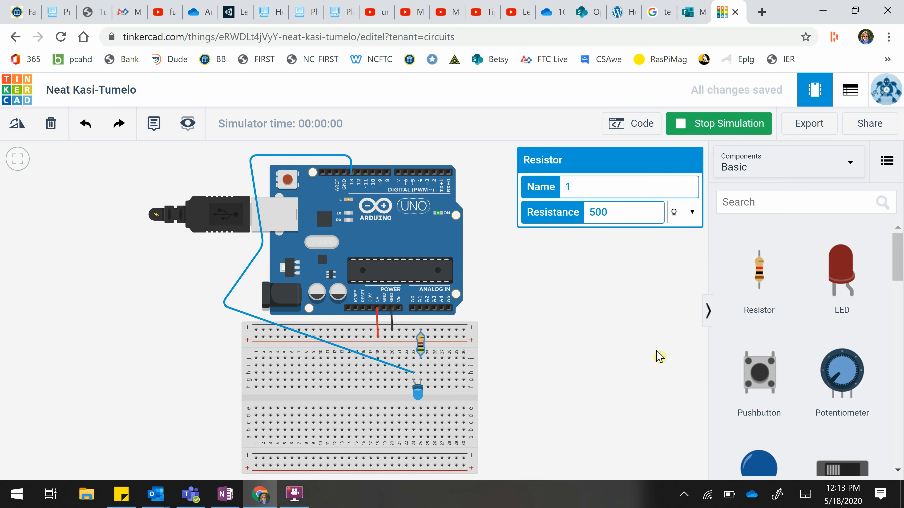
# Step: Set the resistor's resistance to 330 Ω while the simulation runs, and stop the simulation
pyautogui.moveTo(614, 210); pyautogui.dragTo(567, 214)
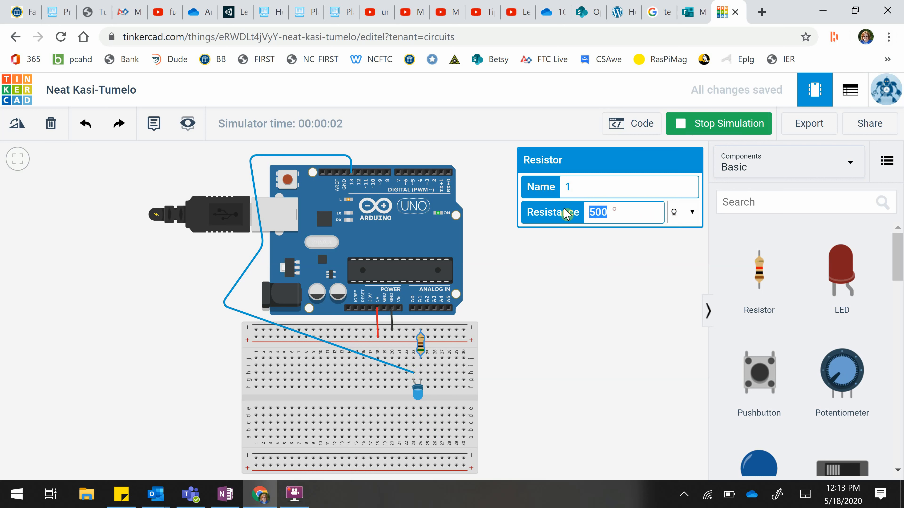
pyautogui.write('330')
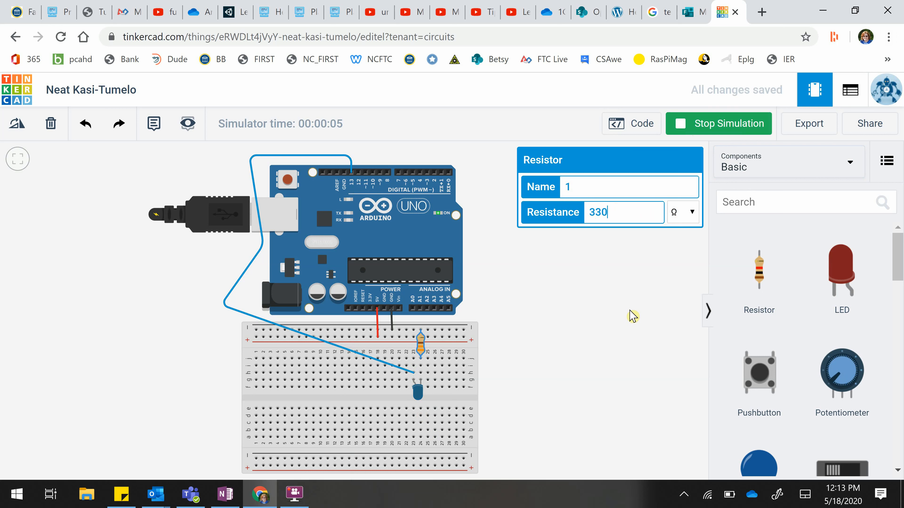
pyautogui.click(711, 130)
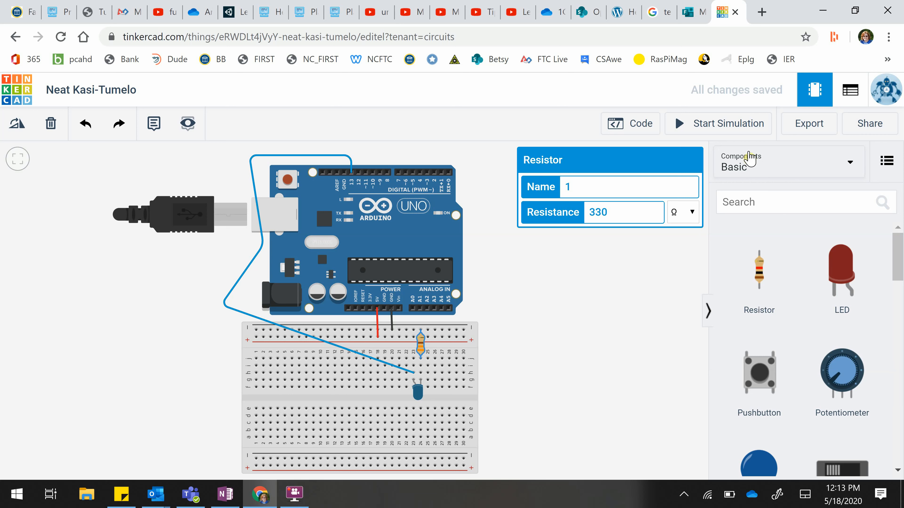
# Step: Open the Arduino's code, look over its blocks, and switch the code editor from Blocks to Text
pyautogui.click(294, 495)
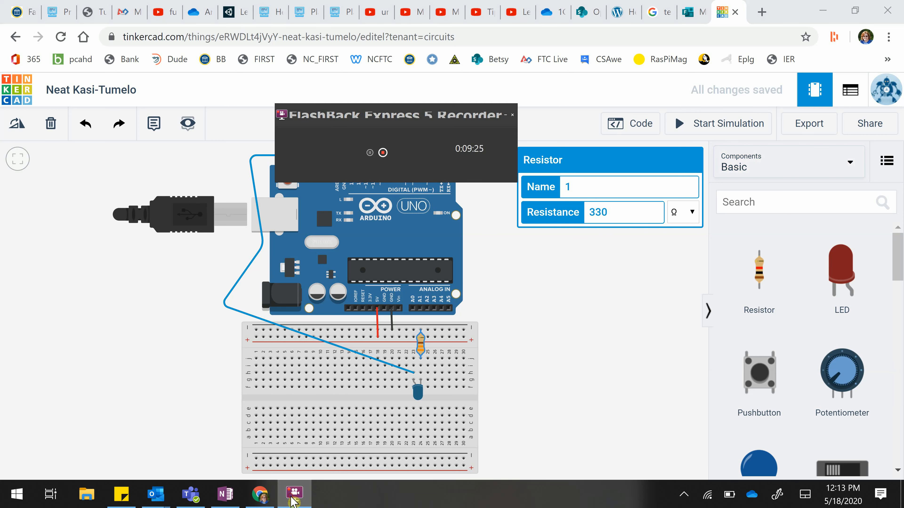
pyautogui.click(643, 125)
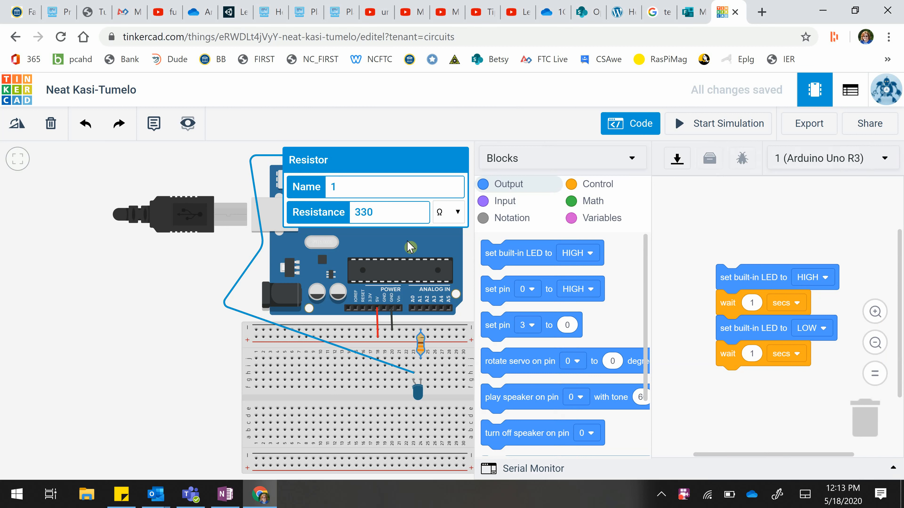
pyautogui.scroll(-3, 785, 263)
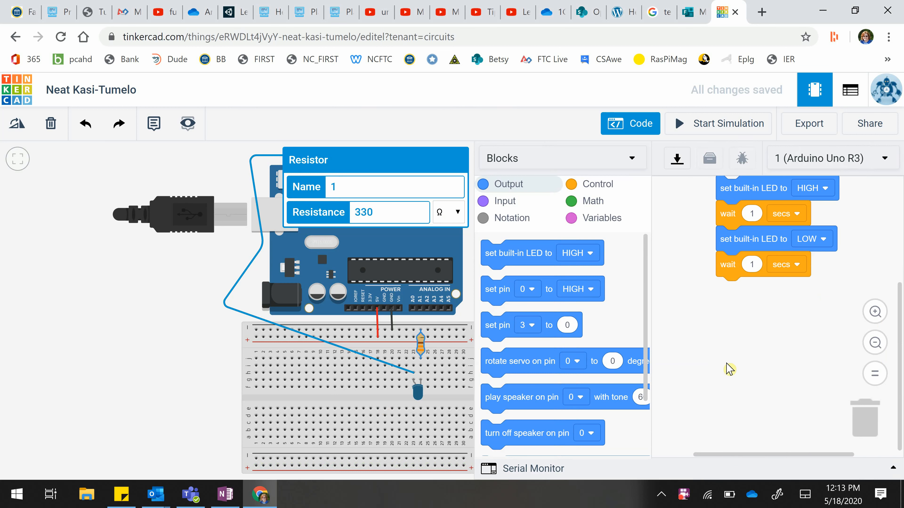
pyautogui.hscroll(2, 679, 374)
pyautogui.hscroll(-2, 679, 375)
pyautogui.scroll(1, 679, 374)
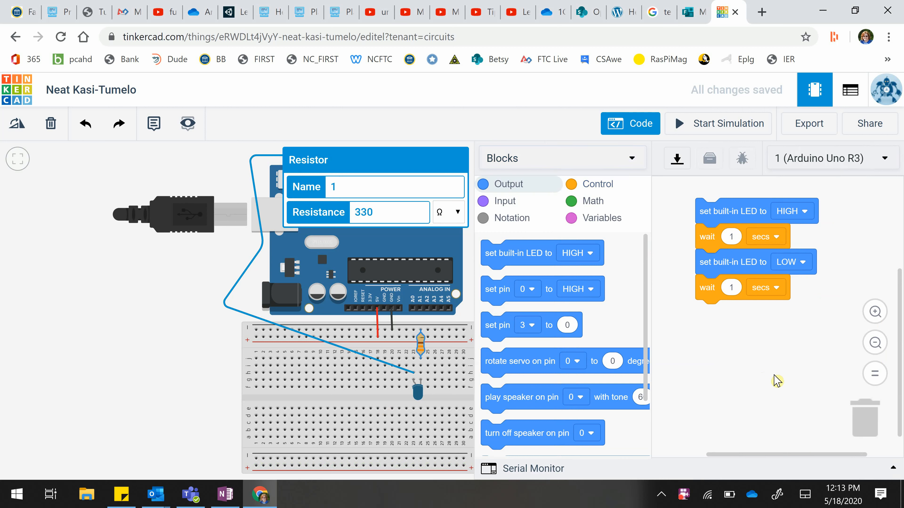
pyautogui.click(555, 161)
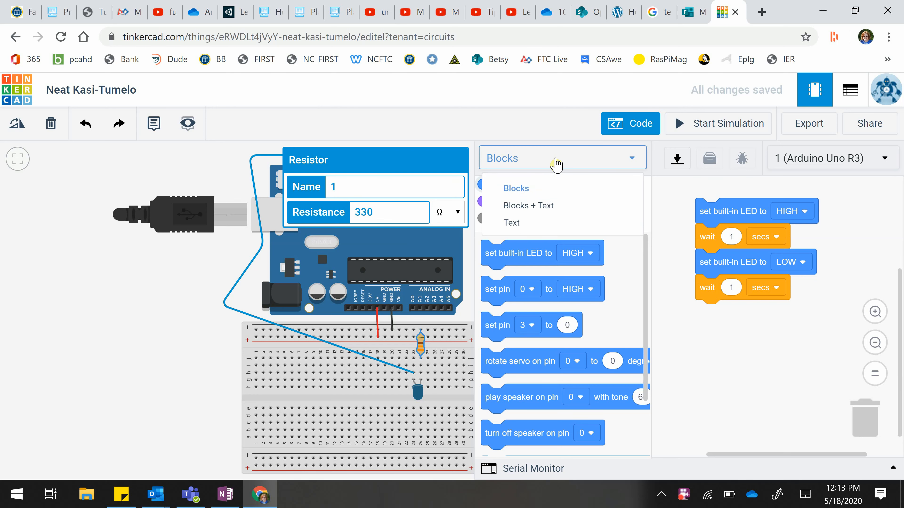
pyautogui.click(549, 228)
pyautogui.click(475, 225)
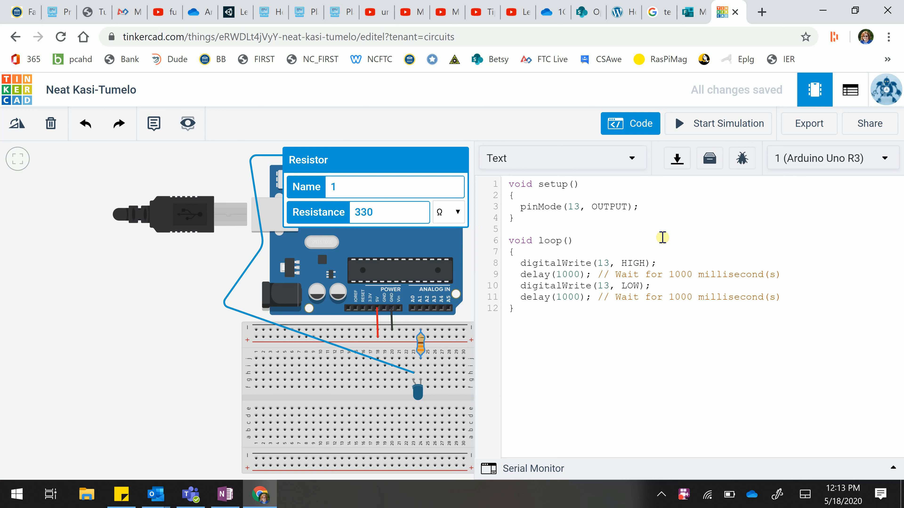
# Step: Add the comment "//turn on pin 13" after digitalWrite(13, HIGH); and append "(1sec)" to the first delay's comment
pyautogui.moveTo(519, 207); pyautogui.dragTo(643, 207)
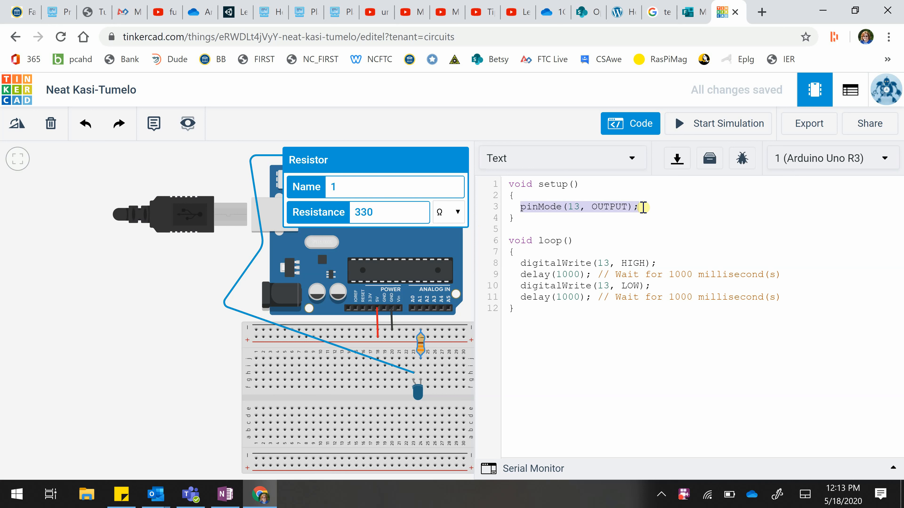
pyautogui.click(18, 390)
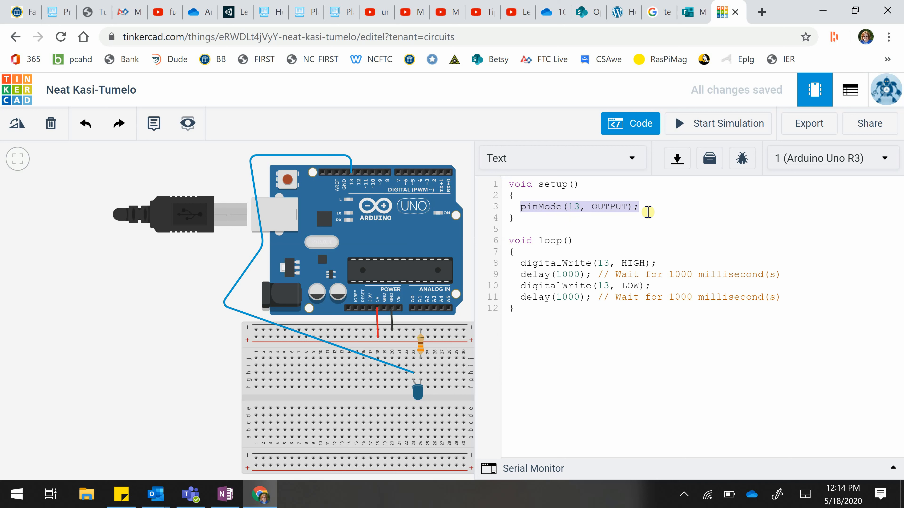
pyautogui.click(520, 207)
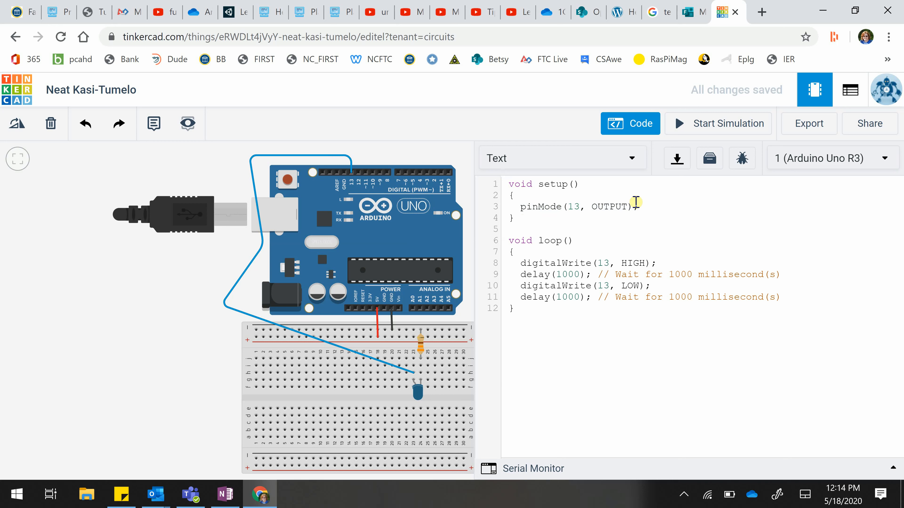
pyautogui.write('/')
pyautogui.press('BackSpace')
pyautogui.write('on pin 13')
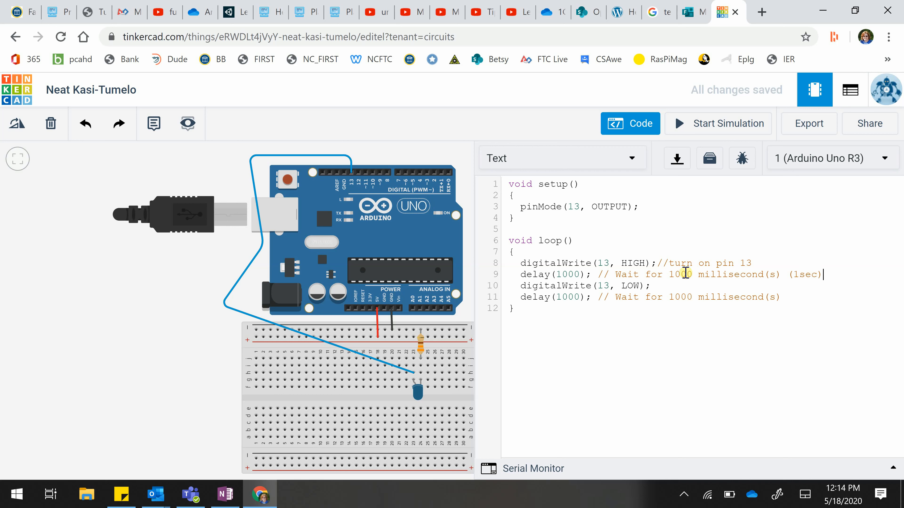
# Step: Add the comment "//turn off pin 13" after the digitalWrite(13, LOW); line
pyautogui.moveTo(656, 262); pyautogui.dragTo(761, 261)
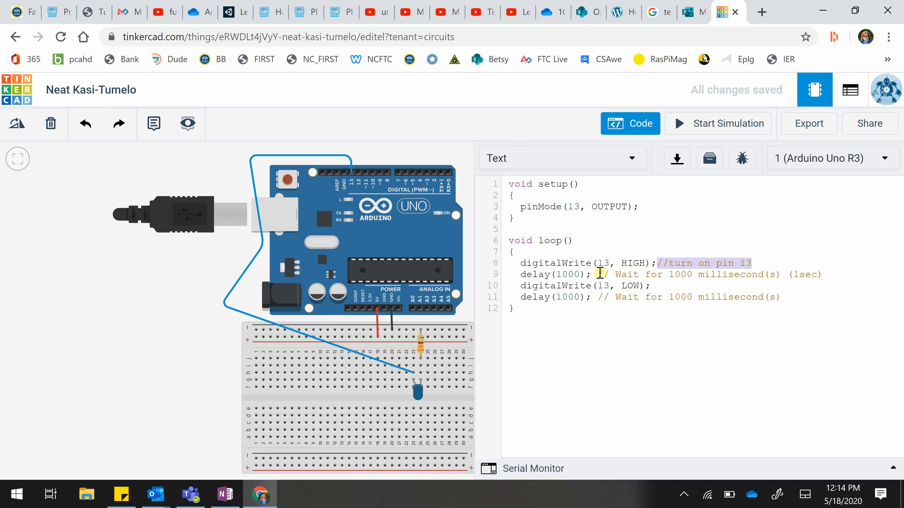
pyautogui.moveTo(598, 274); pyautogui.dragTo(823, 276)
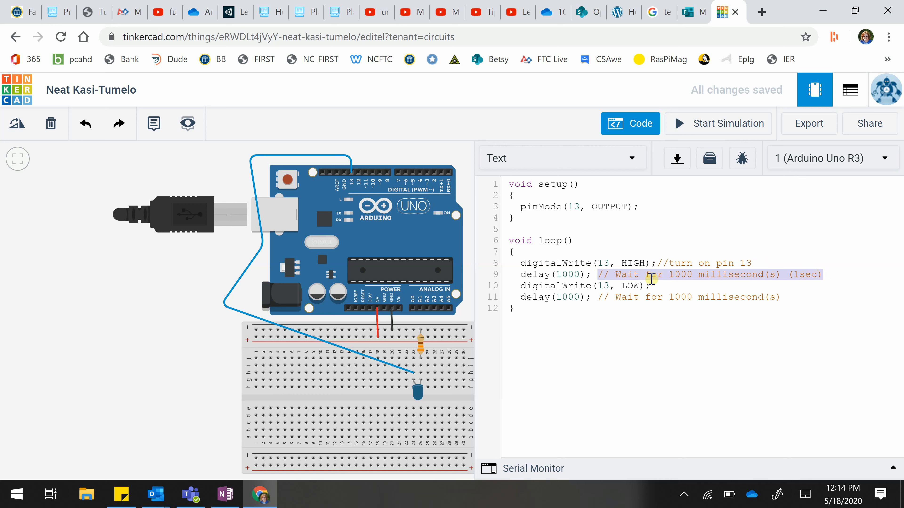
pyautogui.click(599, 275)
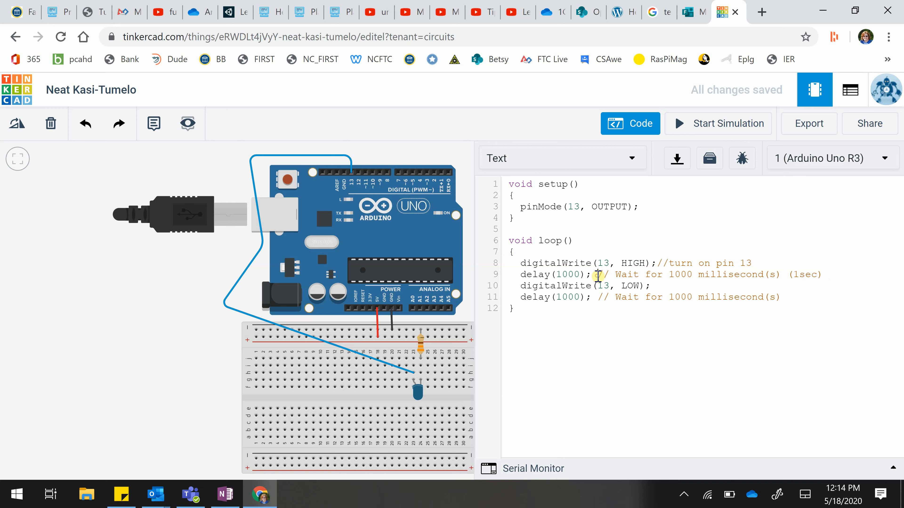
pyautogui.doubleClick(598, 274)
pyautogui.moveTo(522, 284); pyautogui.dragTo(670, 282)
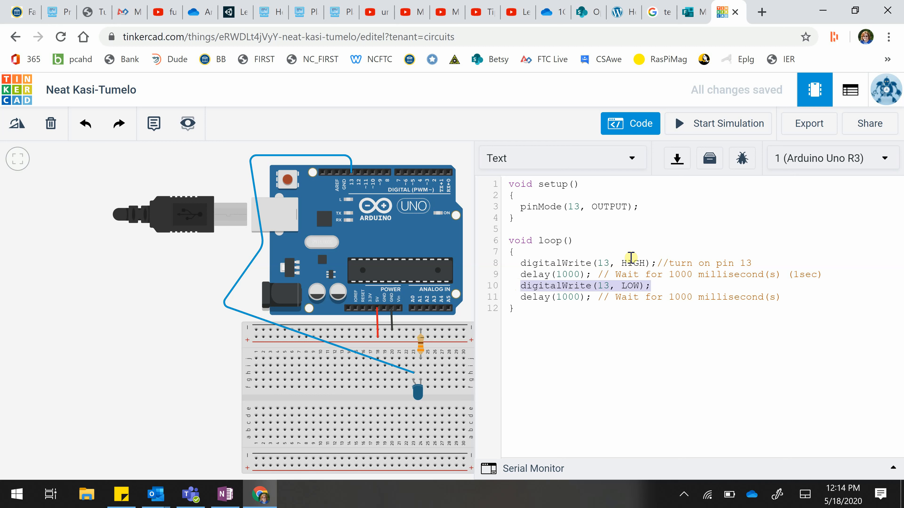
pyautogui.click(670, 285)
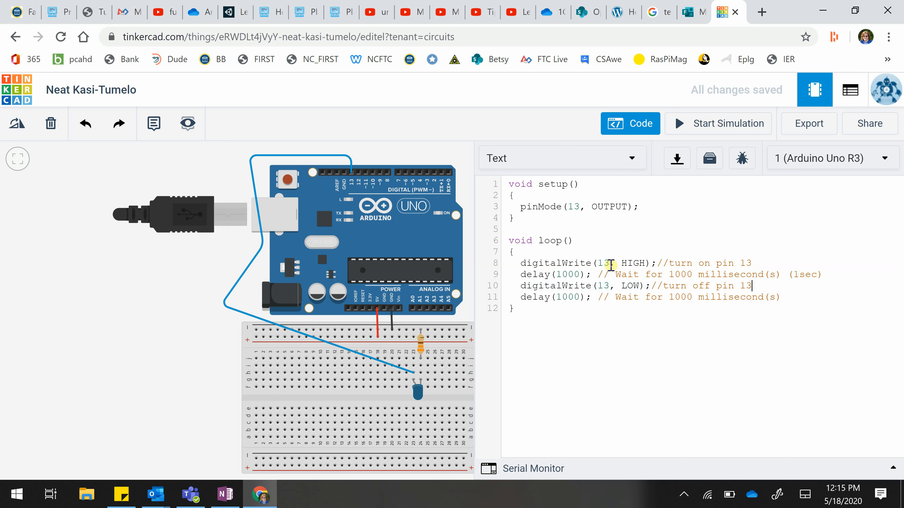
# Step: Review the loop function, then run the simulation to watch the LED blink with the commented code, and stop it
pyautogui.moveTo(508, 240); pyautogui.dragTo(593, 243)
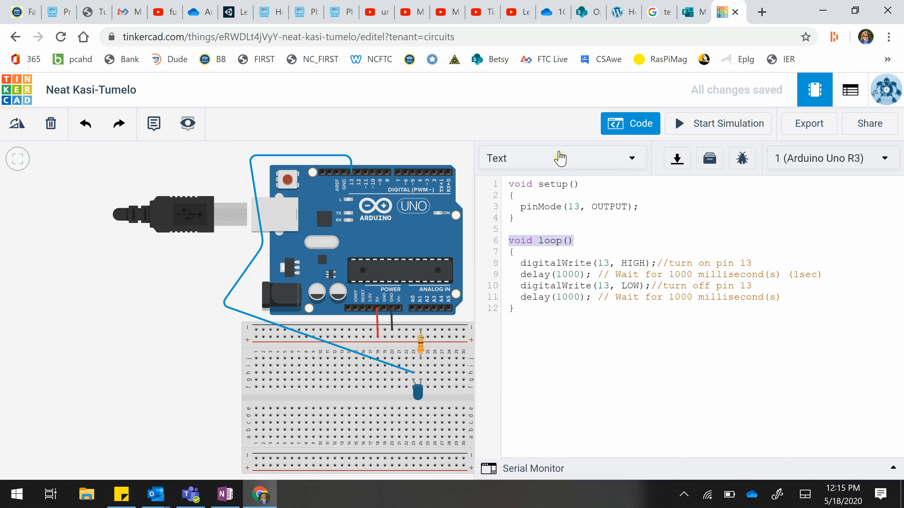
pyautogui.click(550, 298)
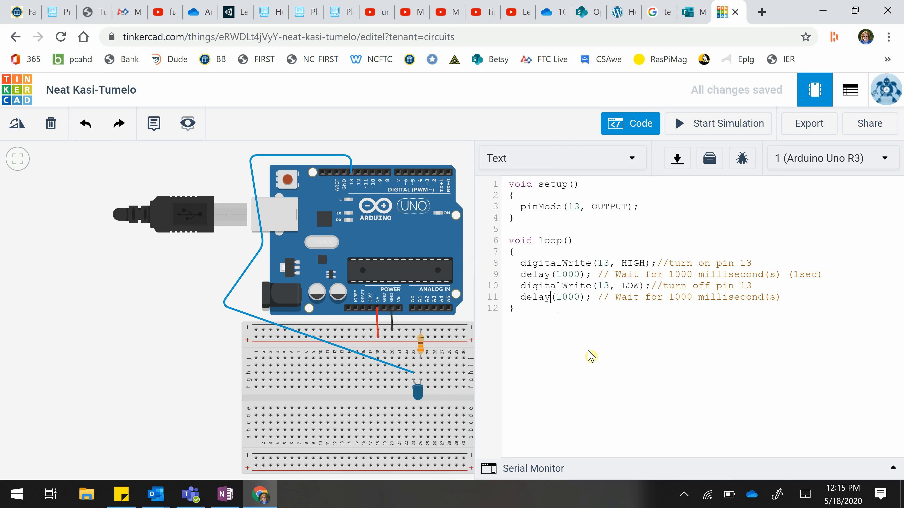
pyautogui.click(609, 372)
pyautogui.click(729, 125)
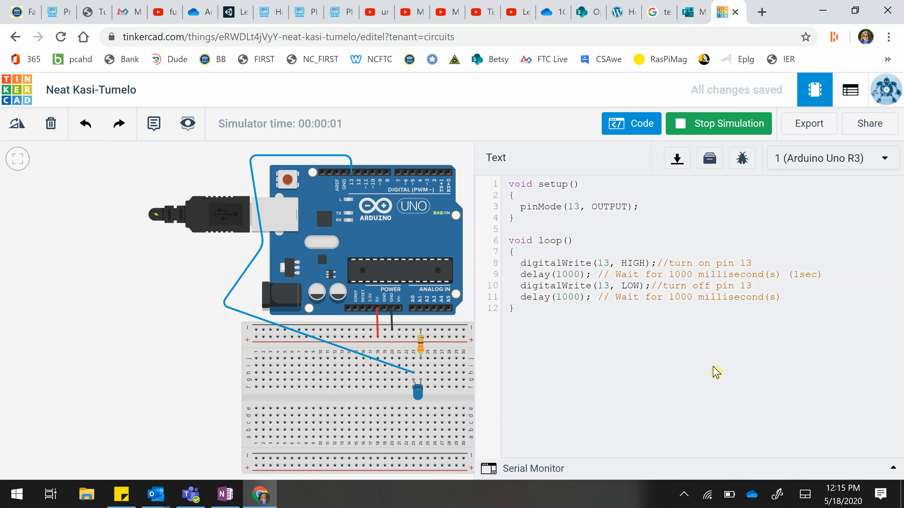
pyautogui.click(724, 129)
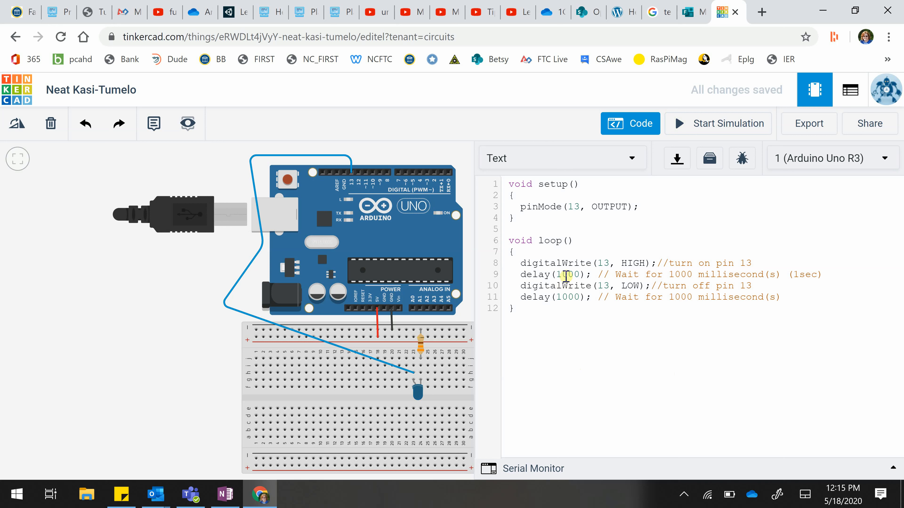
# Step: Change the delay after digitalWrite(13, HIGH); to 500 and start the simulation
pyautogui.doubleClick(565, 275)
pyautogui.write('500')
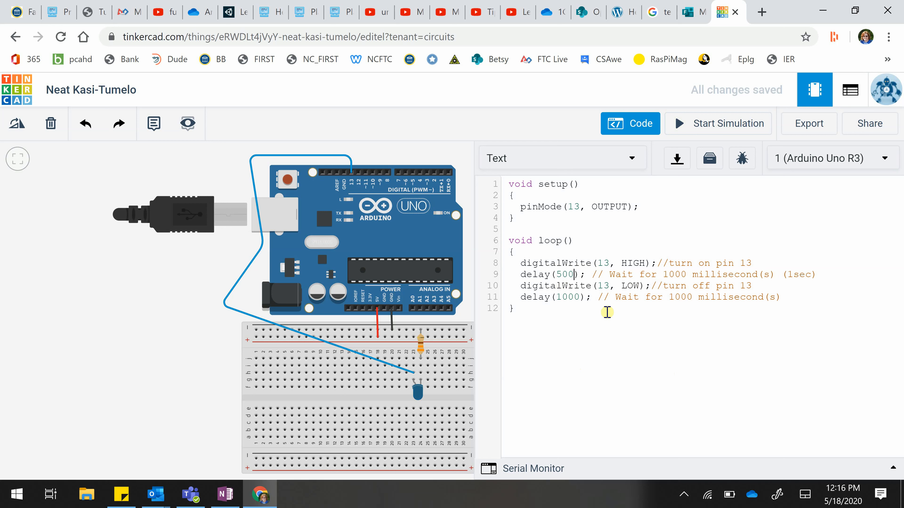
pyautogui.click(717, 124)
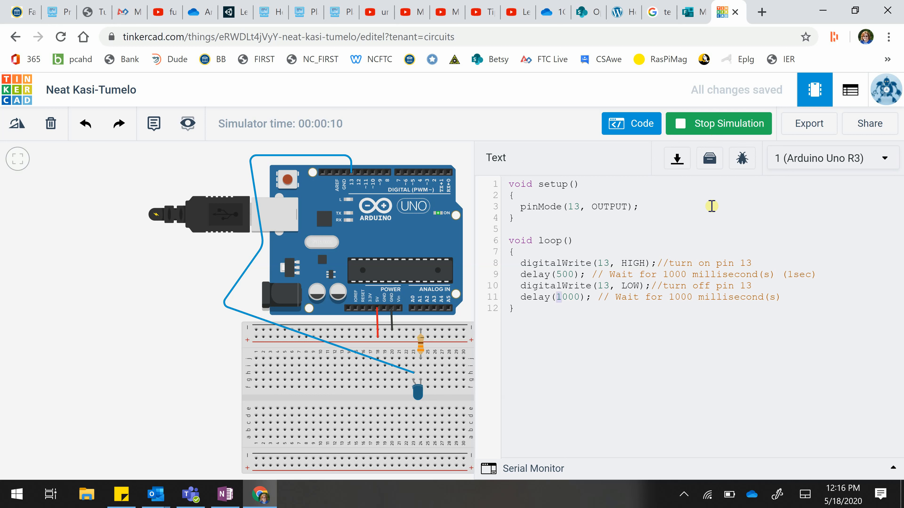
# Step: Stop the simulation, set the delay after digitalWrite(13, LOW); to 2000, and rerun it to compare the on and off times
pyautogui.click(707, 124)
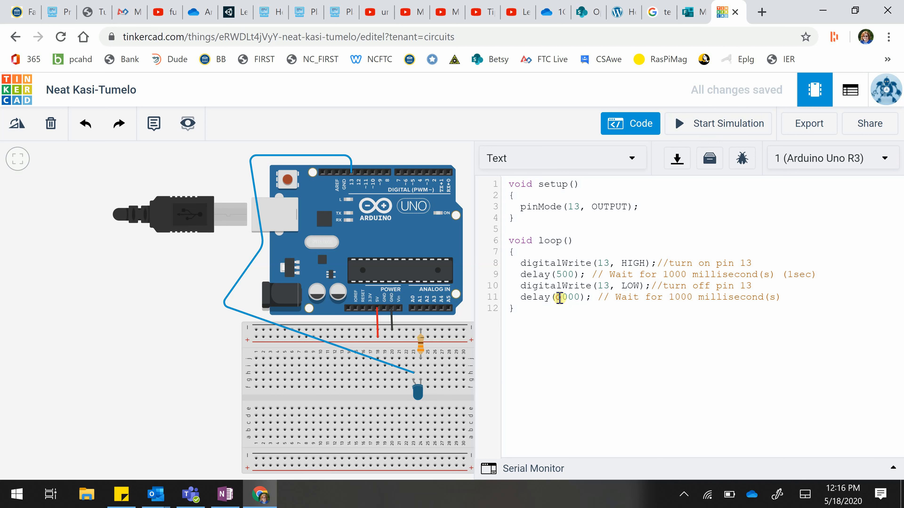
pyautogui.moveTo(556, 298); pyautogui.dragTo(563, 298)
pyautogui.write('2')
pyautogui.click(720, 127)
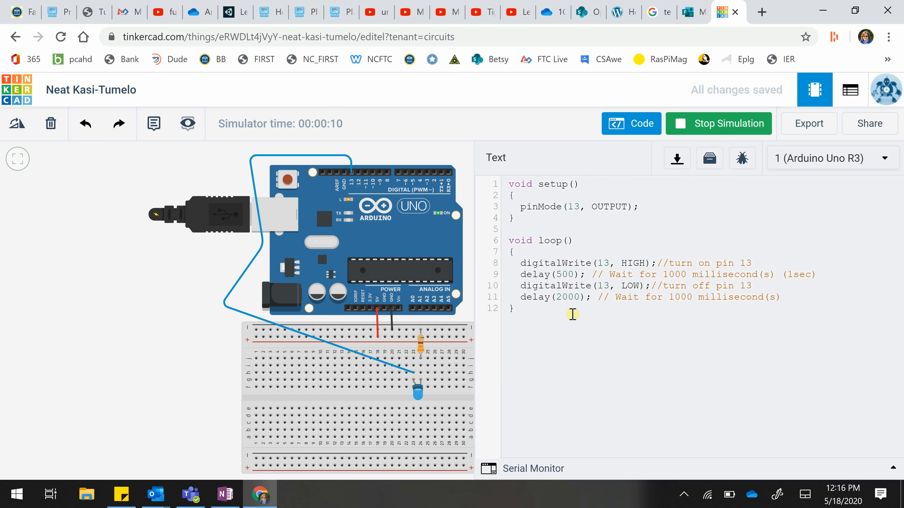
pyautogui.click(558, 274)
pyautogui.moveTo(555, 297); pyautogui.dragTo(580, 296)
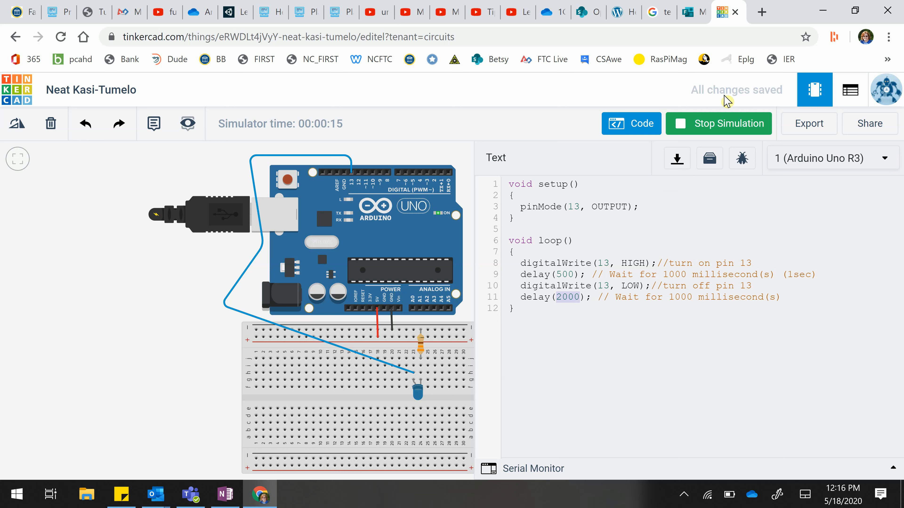
# Step: Stop the simulation and set both delays in the loop function to 300
pyautogui.click(715, 125)
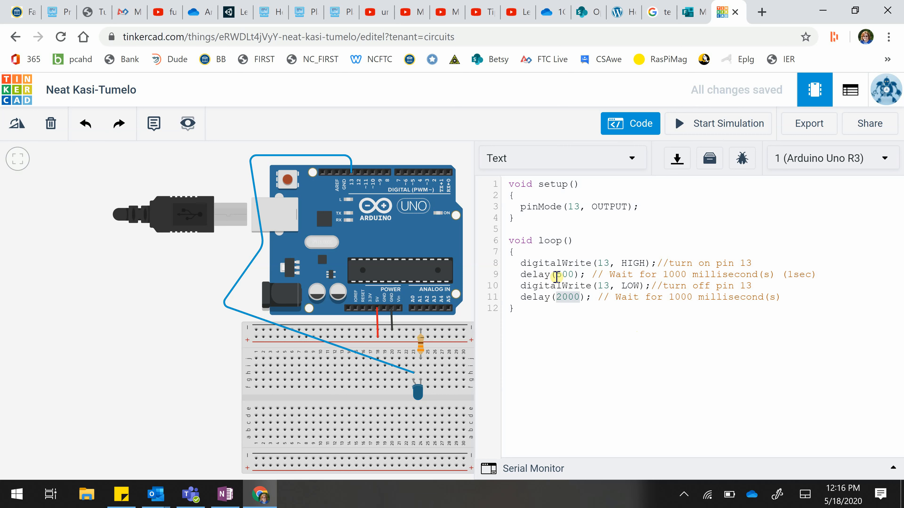
pyautogui.moveTo(556, 274); pyautogui.dragTo(574, 275)
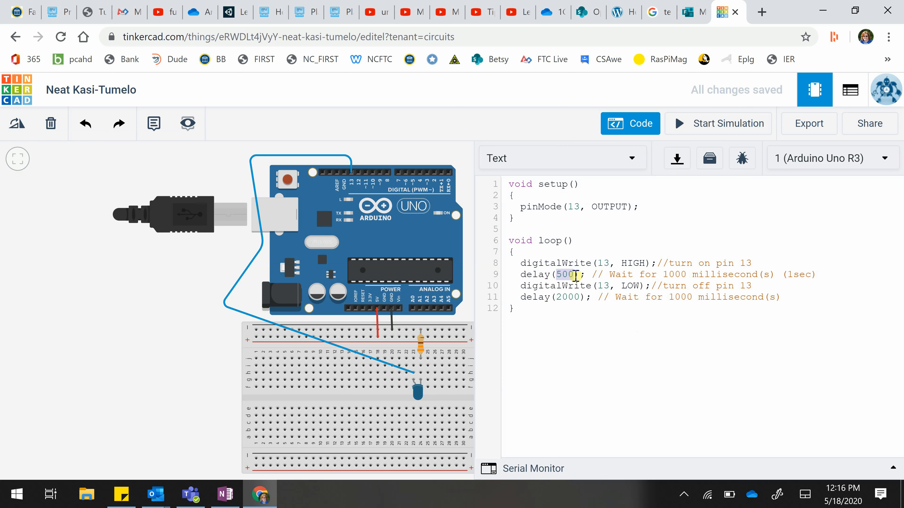
pyautogui.write('300')
pyautogui.moveTo(556, 296); pyautogui.dragTo(579, 296)
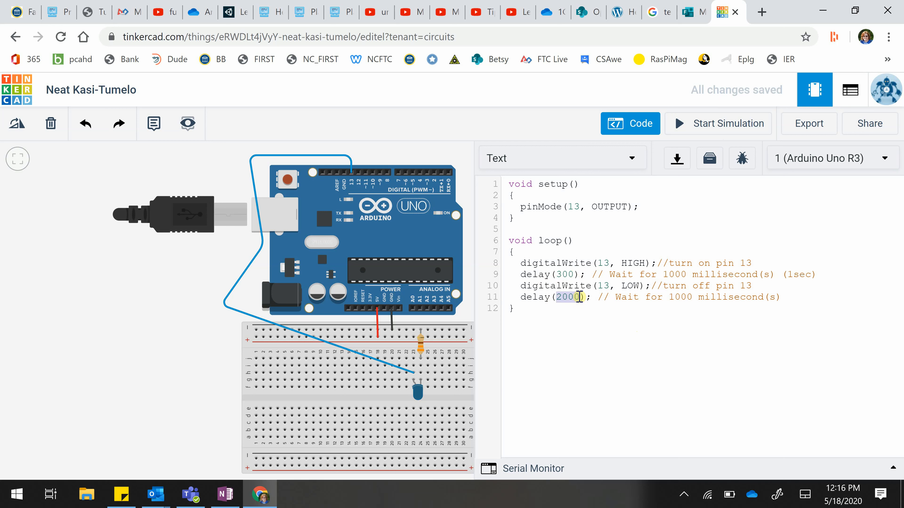
pyautogui.write('300')
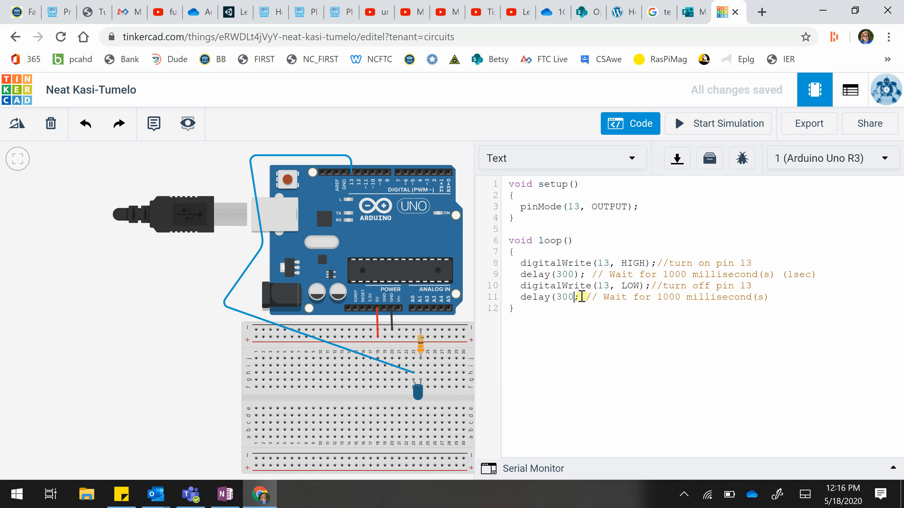
# Step: Restore the missing closing parenthesis in the second delay(300); statement and run the simulation
pyautogui.write(')')
pyautogui.press('BackSpace')
pyautogui.click(599, 429)
pyautogui.click(727, 128)
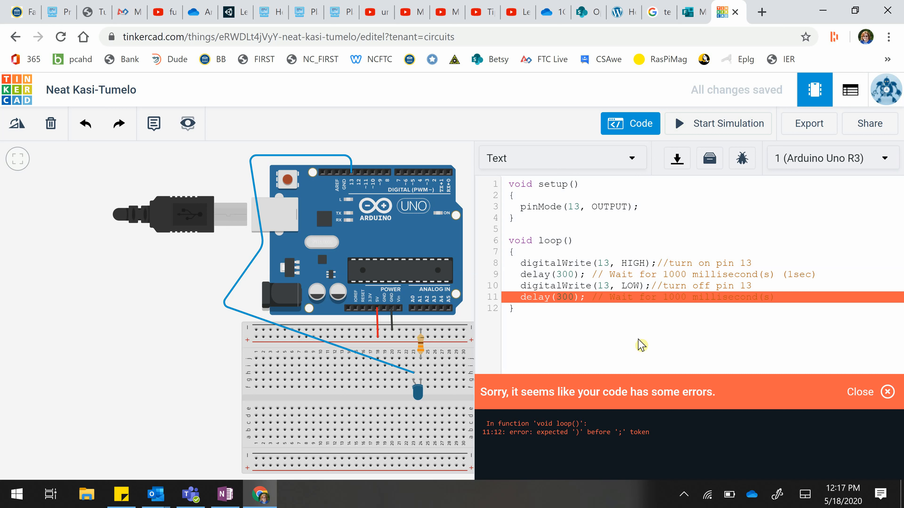
pyautogui.click(635, 335)
pyautogui.click(714, 125)
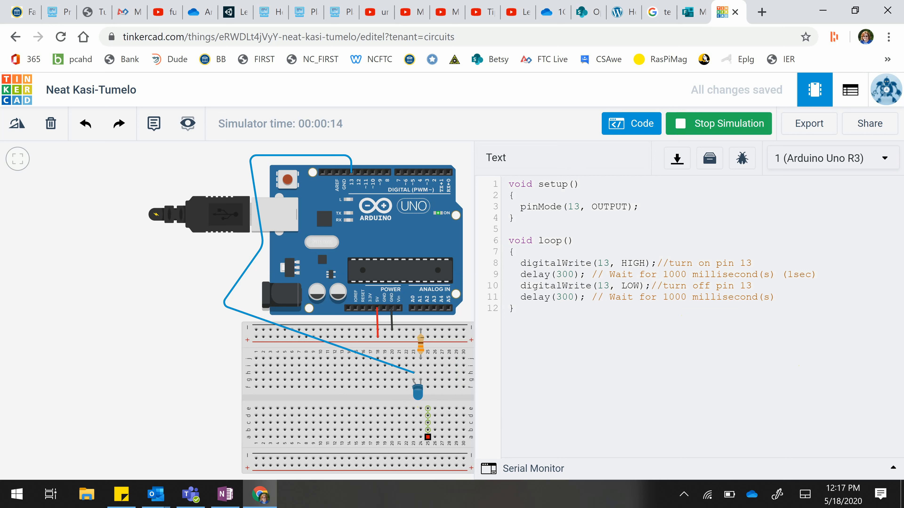
# Step: Capture a rectangular snip of the running circuit and its code with Snipping Tool, and return to the Tinkercad page in Chrome
pyautogui.click(10, 499)
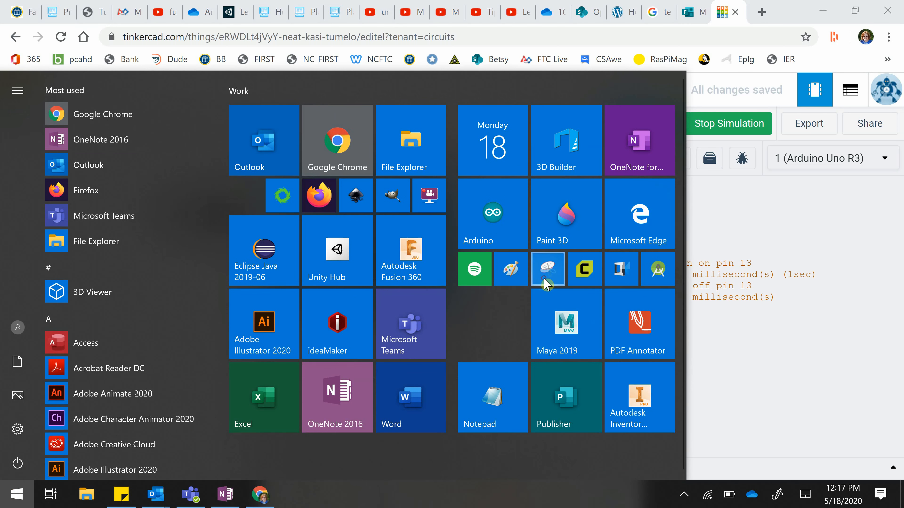
pyautogui.click(546, 281)
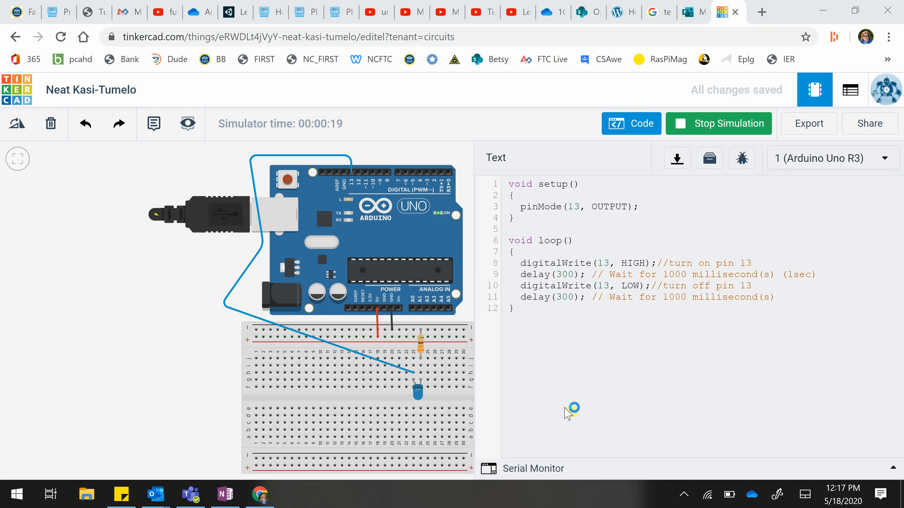
pyautogui.click(152, 367)
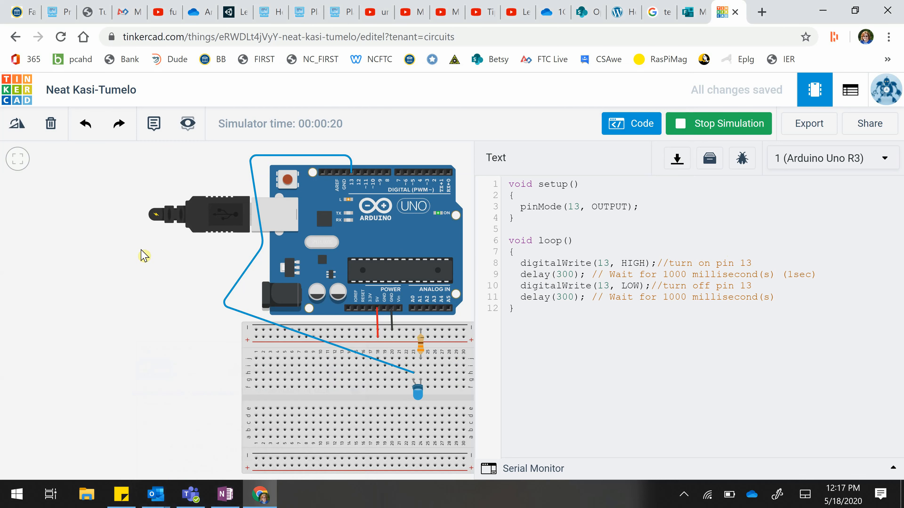
pyautogui.moveTo(146, 145); pyautogui.dragTo(745, 434)
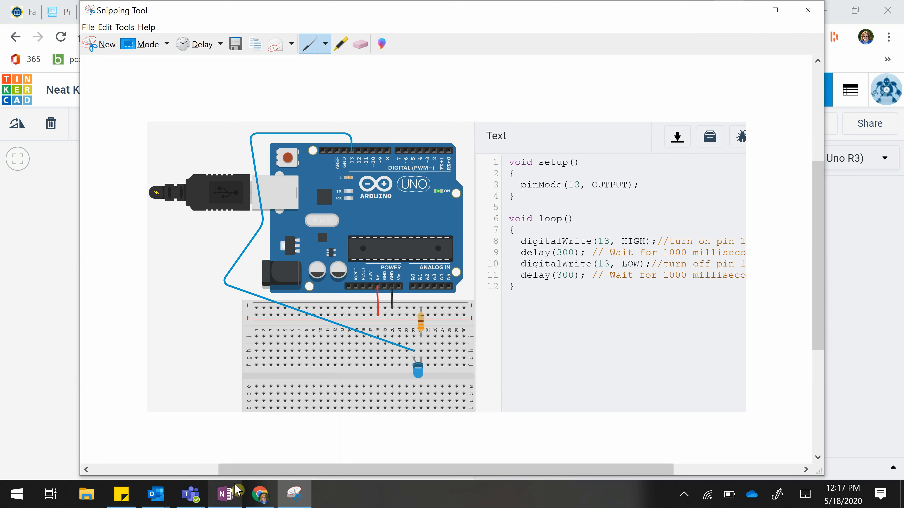
pyautogui.click(257, 497)
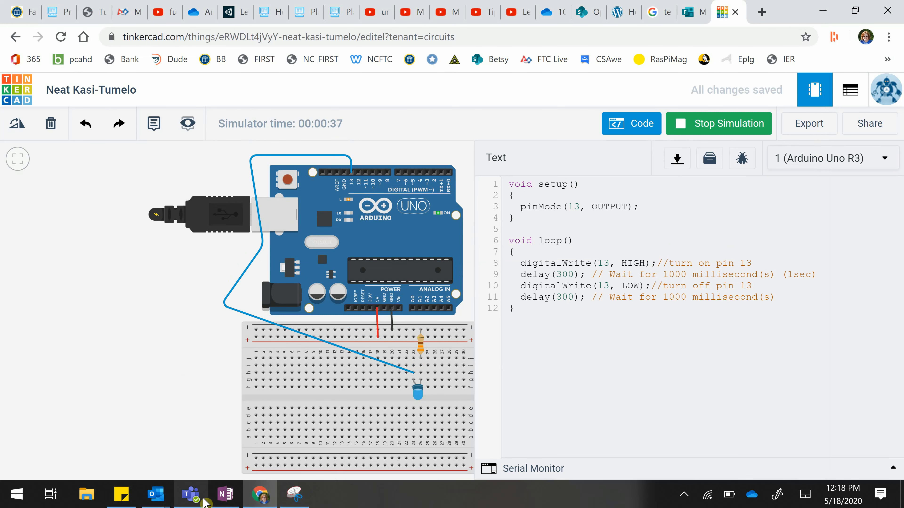
# Step: Launch the Arduino desktop application
pyautogui.click(17, 494)
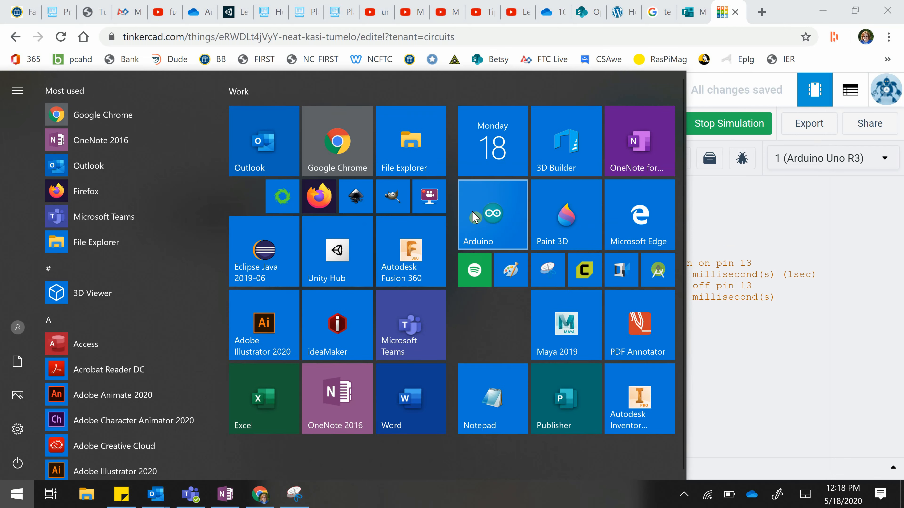
pyautogui.click(472, 212)
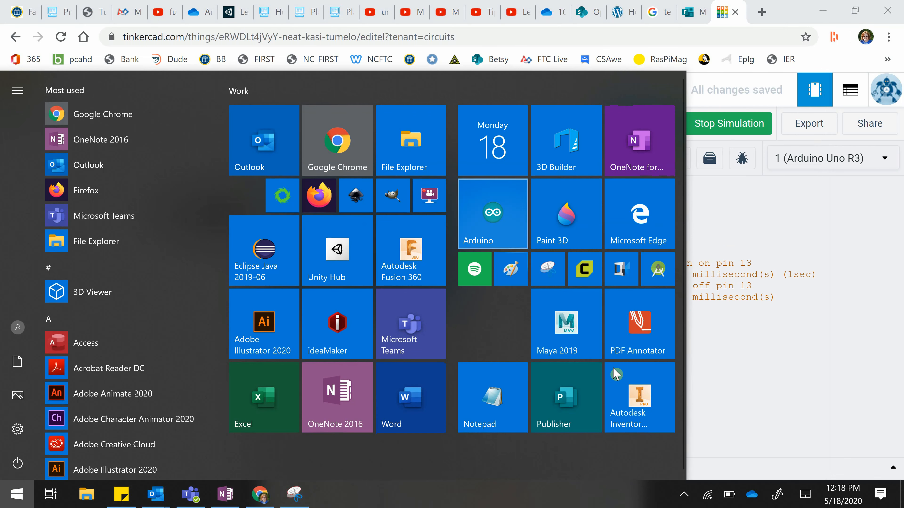